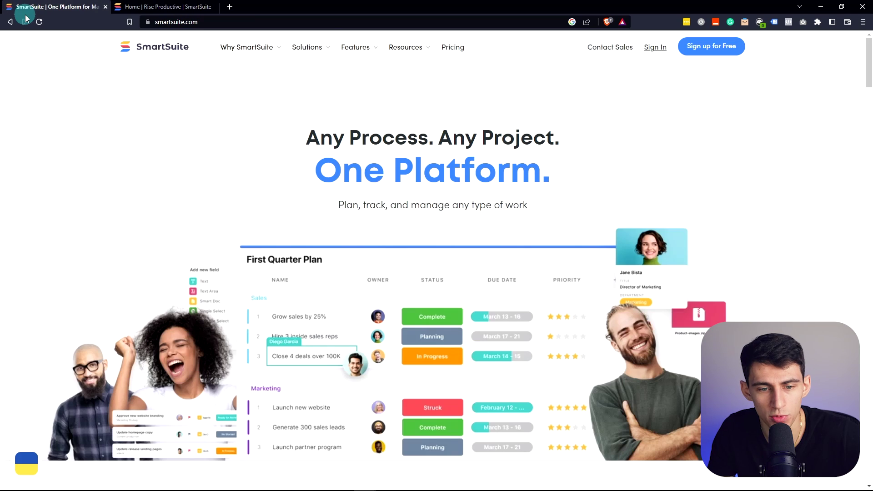
- Scroll down the SmartSuite homepage and back up
scroll(402, 176, "down", 2)
scroll(417, 211, "up", 2)
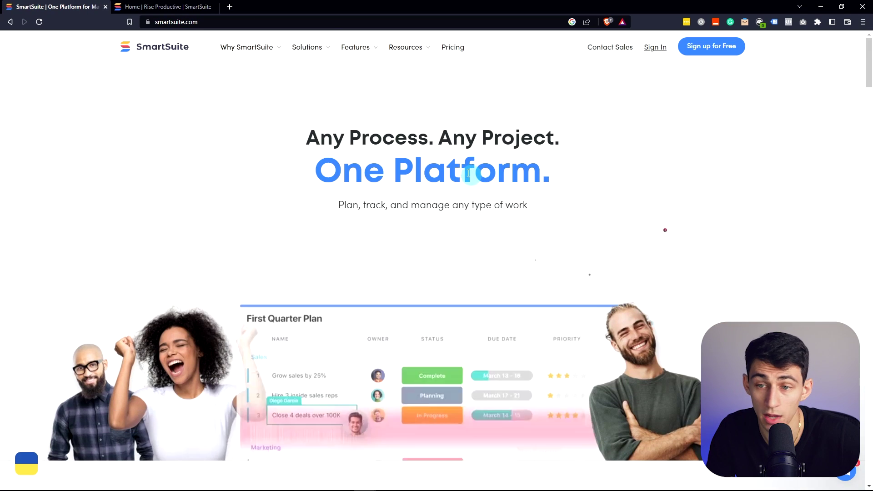
- Open the pricing page and highlight the Team plan's $10 price, records, storage and 30-day recycle bin lines
left_click(453, 47)
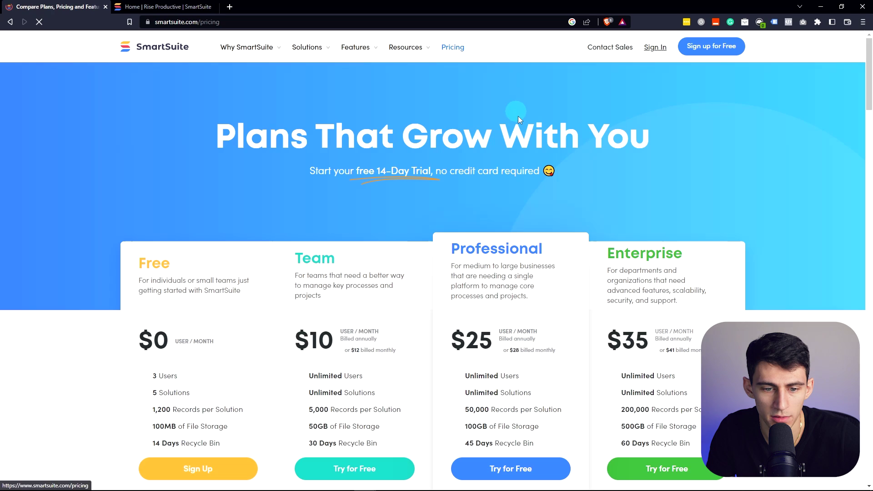
scroll(511, 100, "down", 3)
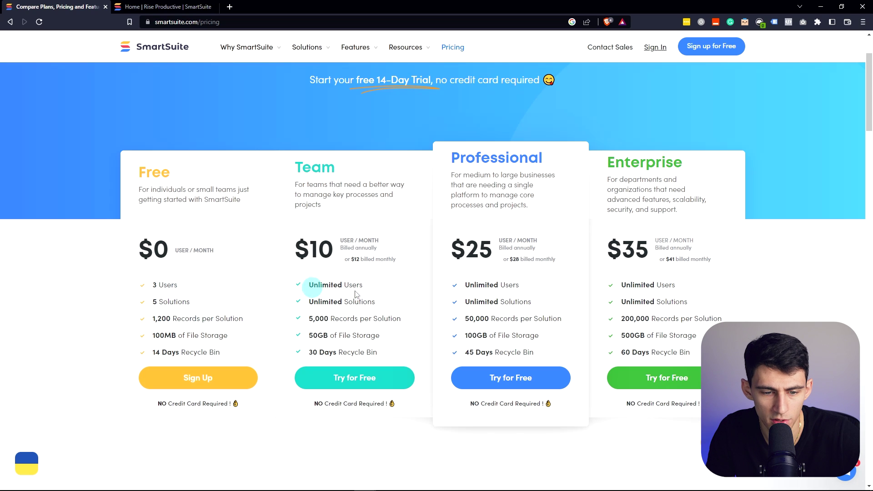
double_click(329, 254)
left_click(338, 285)
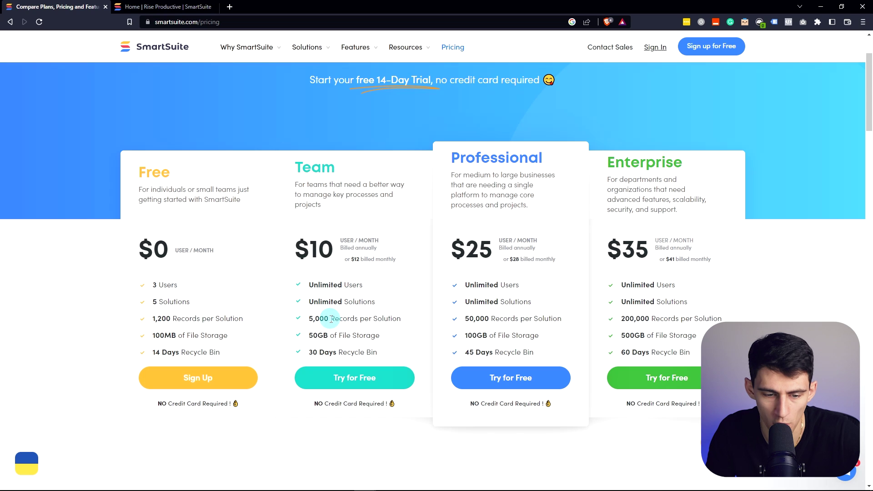
left_click_drag(330, 319, 341, 353)
triple_click(341, 353)
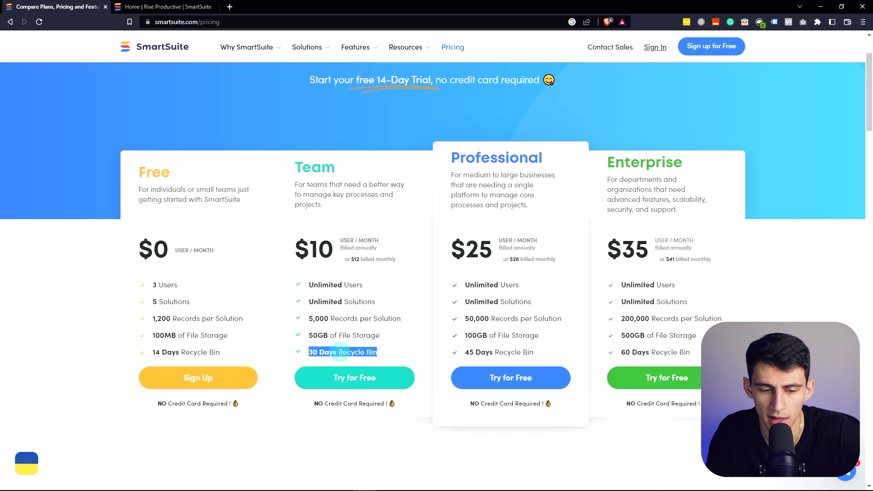
left_click(344, 350)
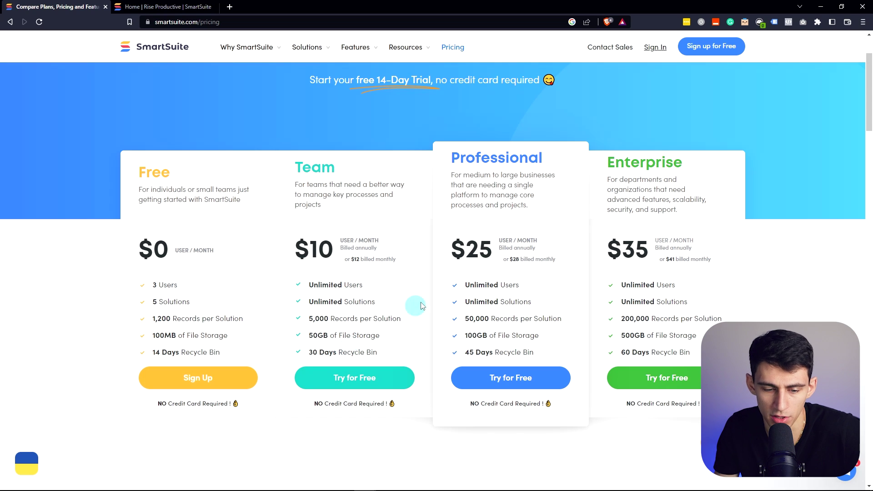
- Scroll through the plan comparison table, then close the pricing tab with Ctrl+W
scroll(430, 293, "down", 1)
scroll(429, 293, "up", 1)
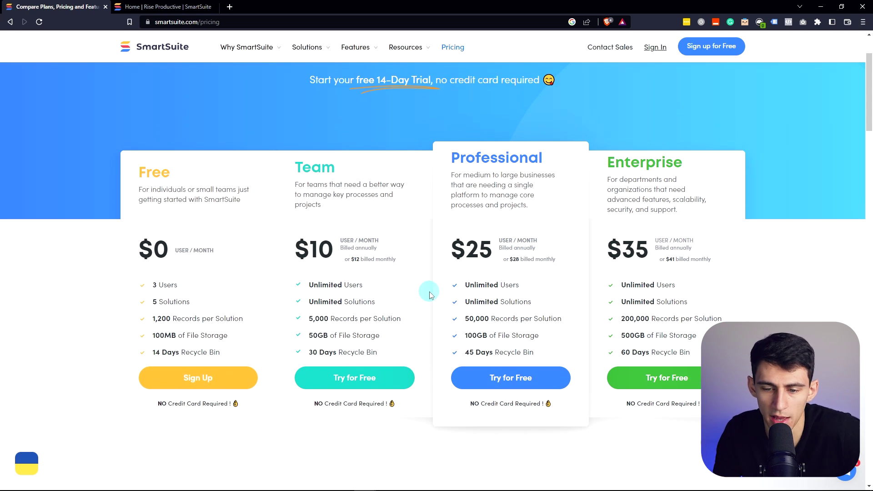
scroll(429, 293, "down", 8)
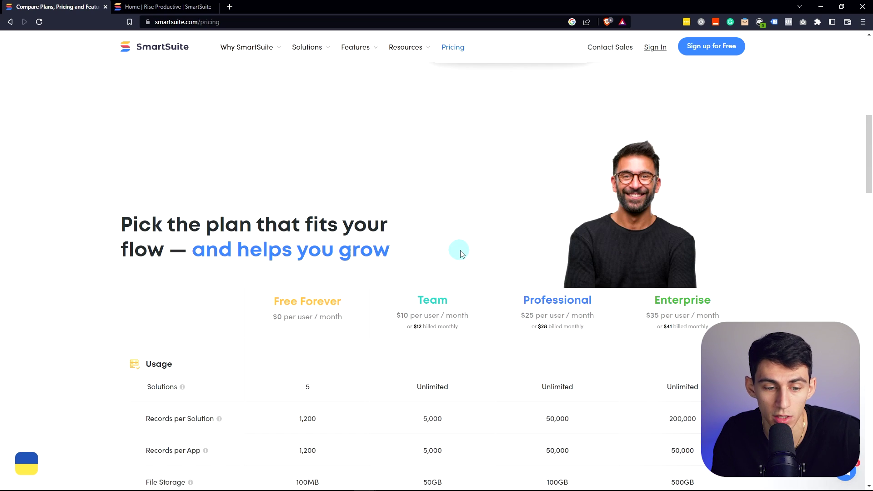
scroll(460, 254, "down", 7)
scroll(509, 243, "up", 20)
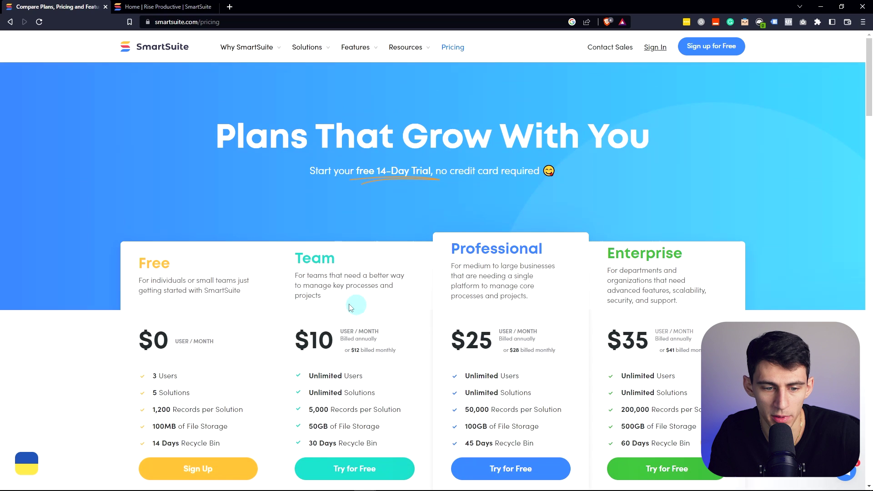
key("ctrl+w")
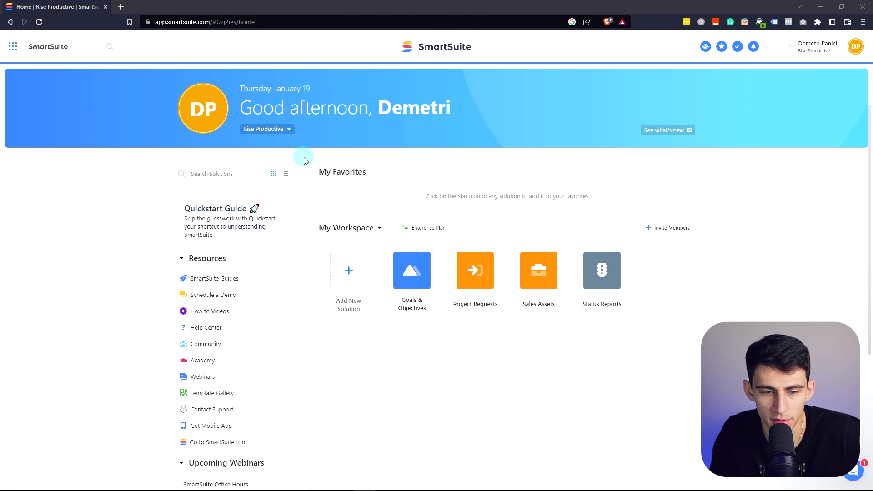
- Scroll the workspace home and open the Goals & Objectives tile under My Workspace
scroll(634, 241, "down", 2)
scroll(630, 236, "up", 3)
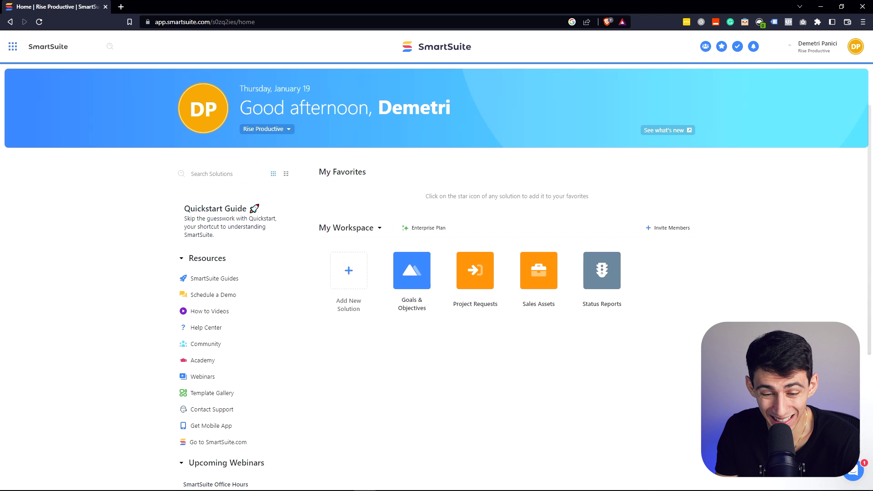
scroll(457, 291, "down", 5)
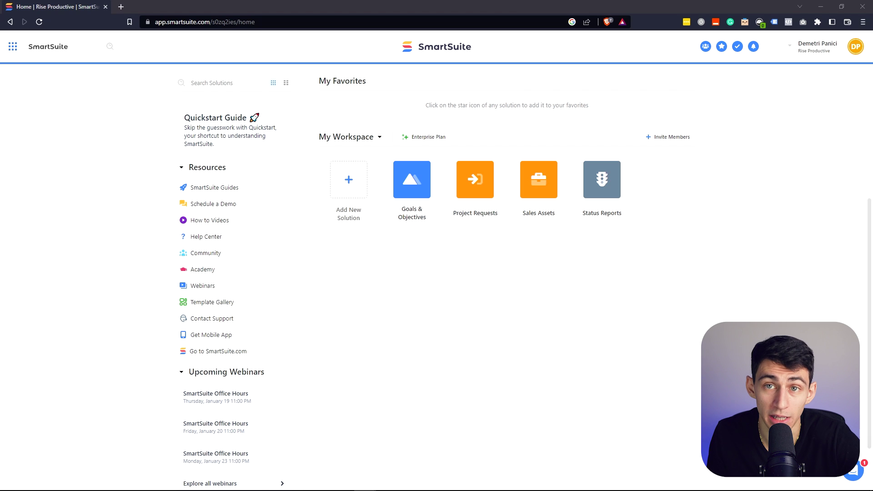
left_click(376, 196)
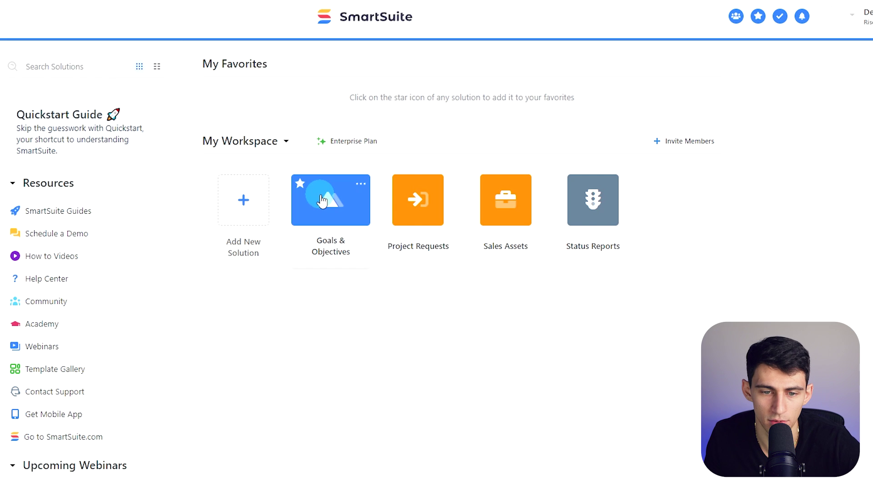
left_click(322, 199)
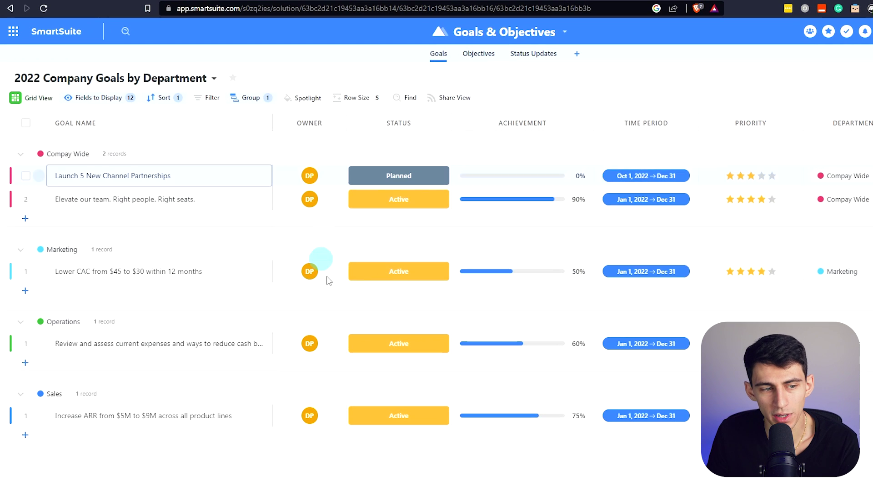
- Step back to Goals & Objectives, preview the view type list, and bring up the solution menu
left_click(14, 36)
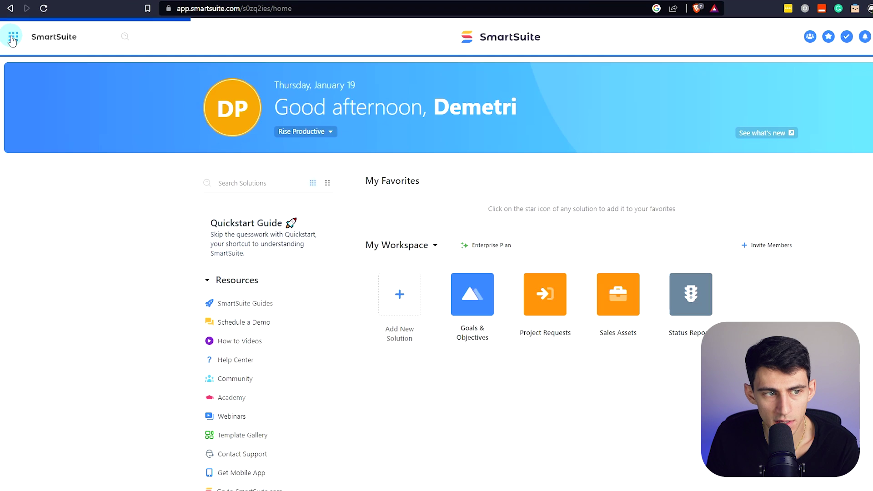
key("alt+Left")
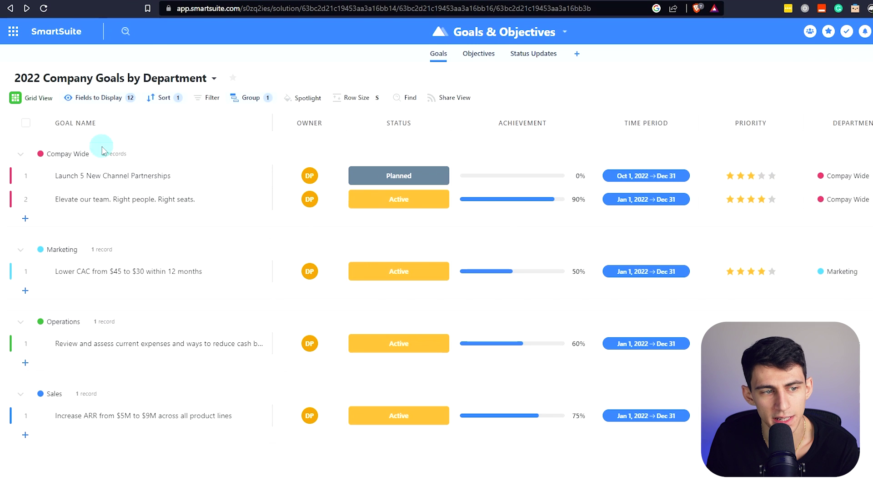
left_click(34, 101)
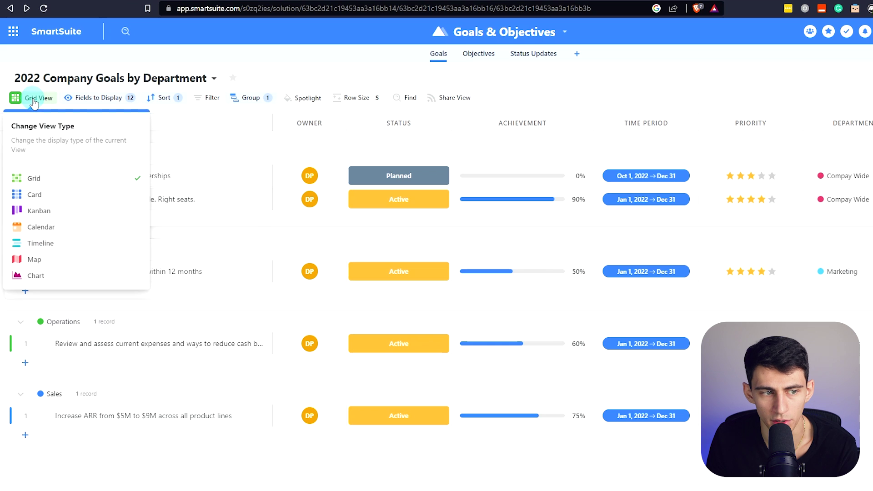
left_click(14, 33)
left_click(481, 55)
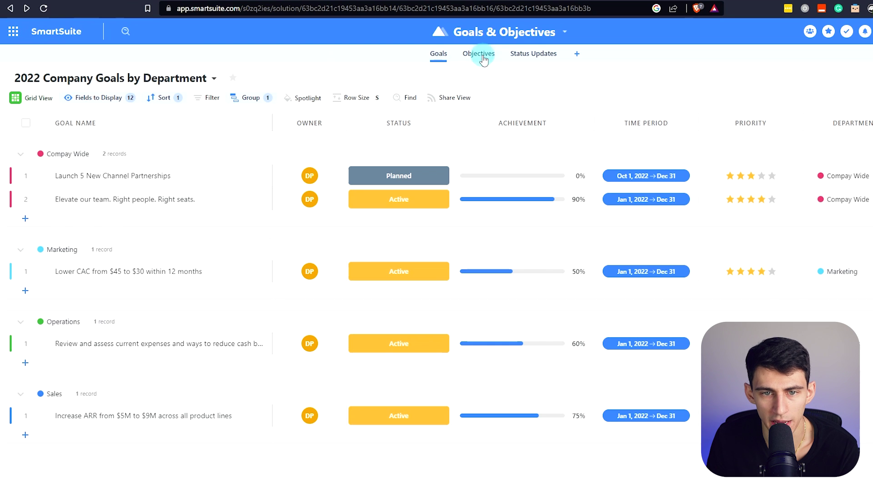
left_click(518, 31)
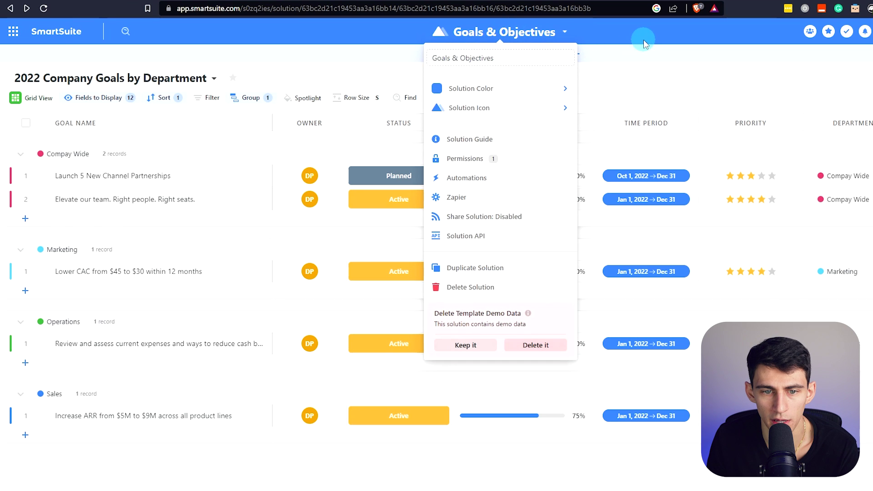
- Set the Goals & Objectives solution colour to Cherry Red
left_click(664, 67)
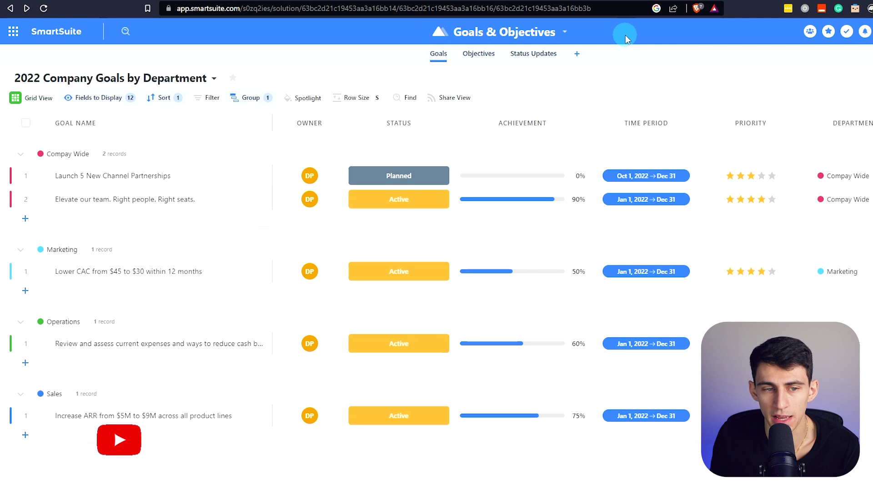
left_click(536, 31)
mouse_move(535, 89)
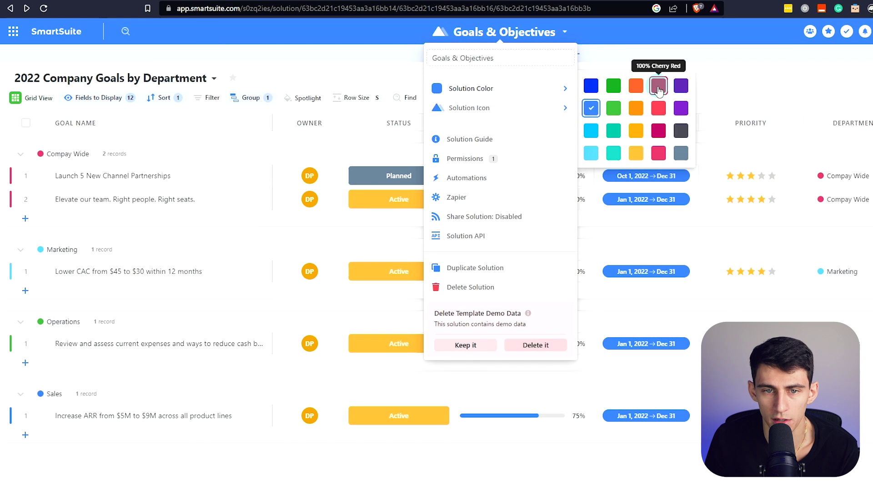
left_click(657, 86)
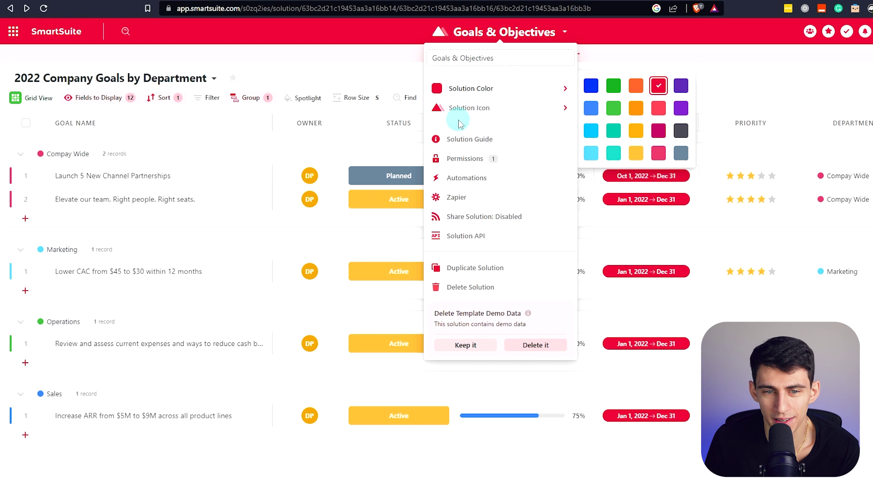
- Search the icons for 'chart' and make the line-chart icon the solution icon
mouse_move(468, 108)
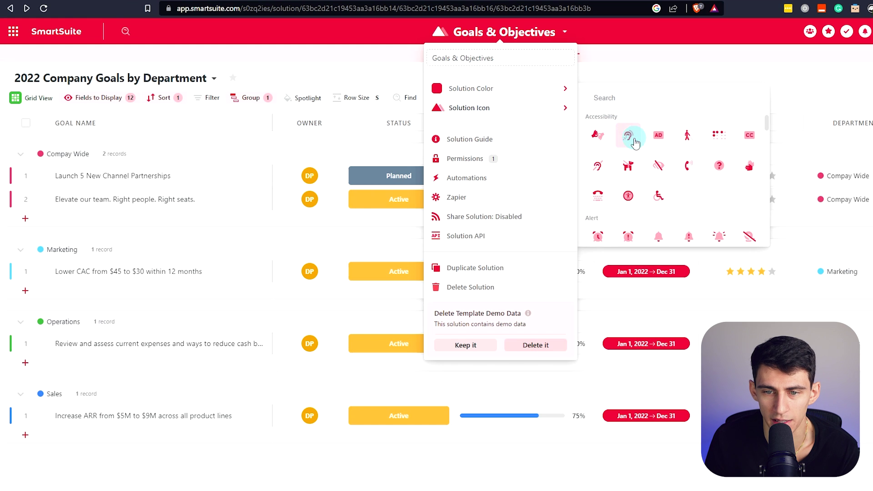
left_click(637, 94)
type("chart")
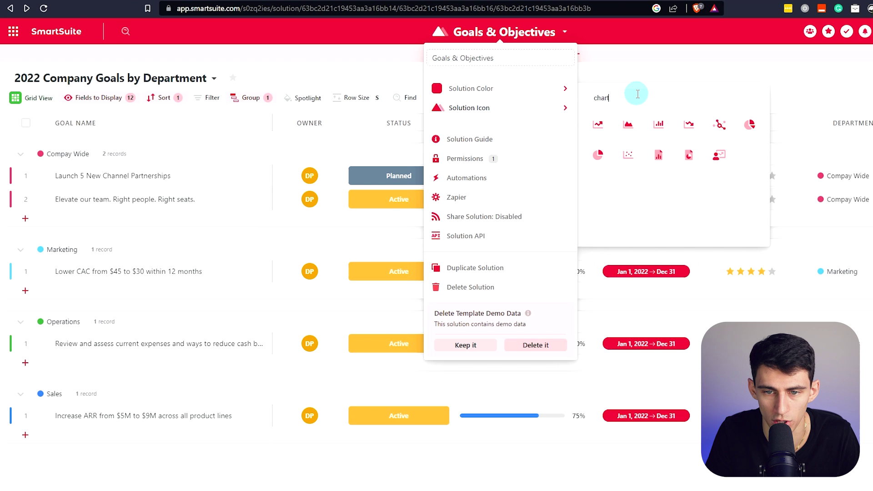
left_click(599, 125)
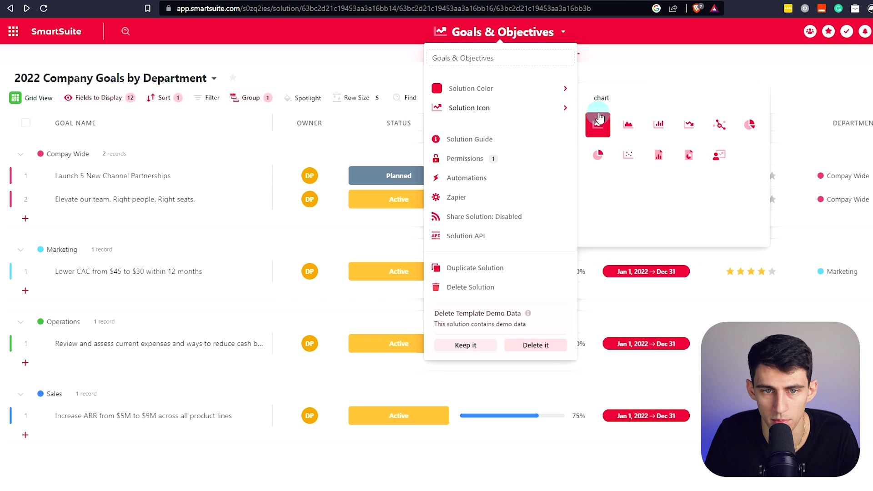
left_click(613, 39)
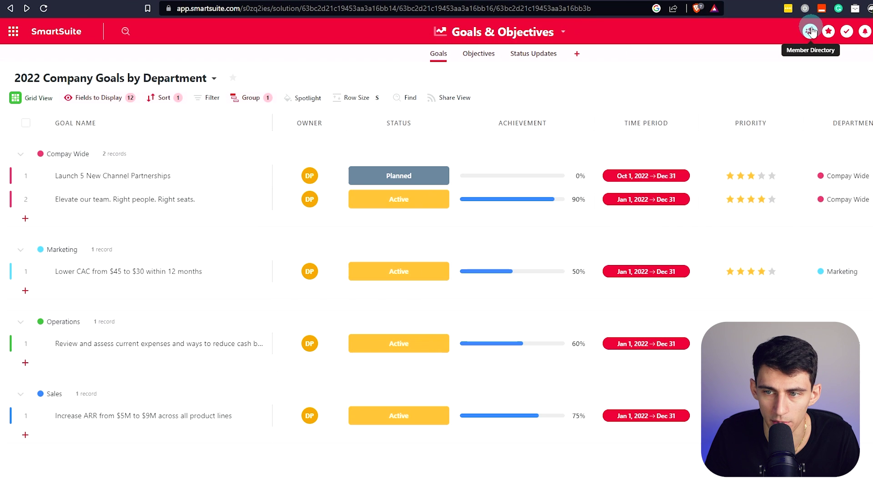
- Open My Work, dismiss its welcome message, and close the panel
left_click(846, 32)
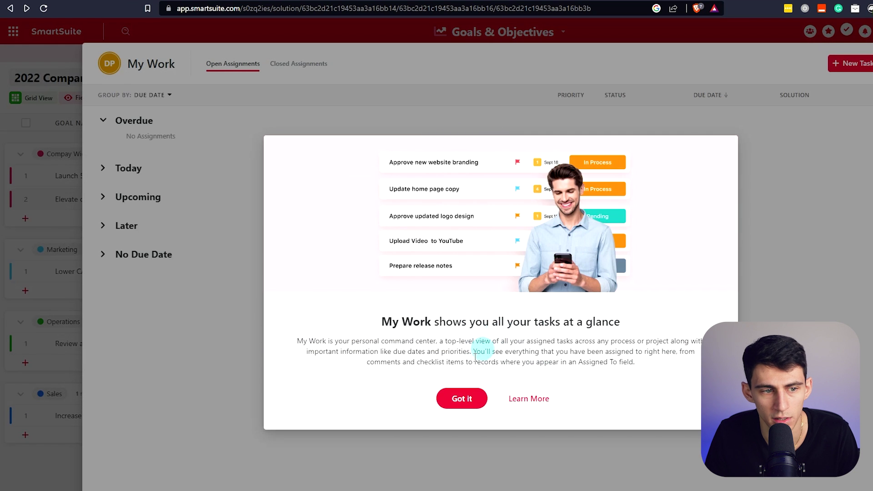
left_click(460, 397)
key("Escape")
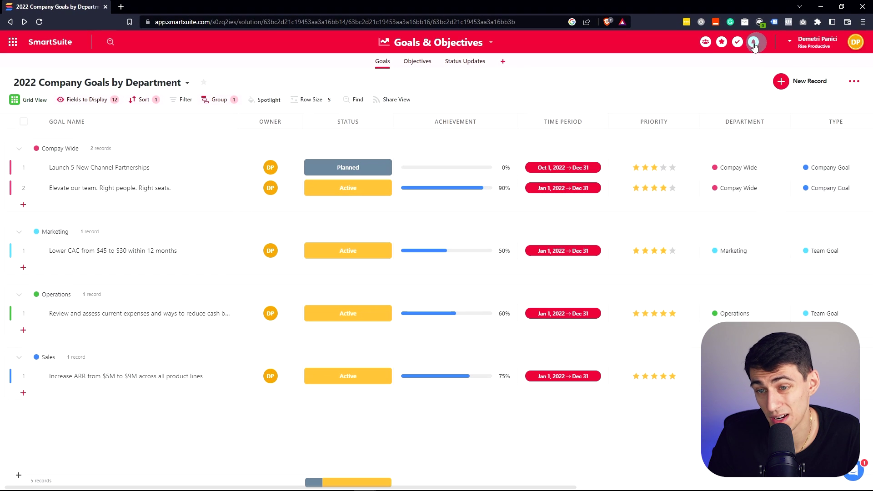
- Open and close the member directory, then bring up Power Search
left_click(706, 42)
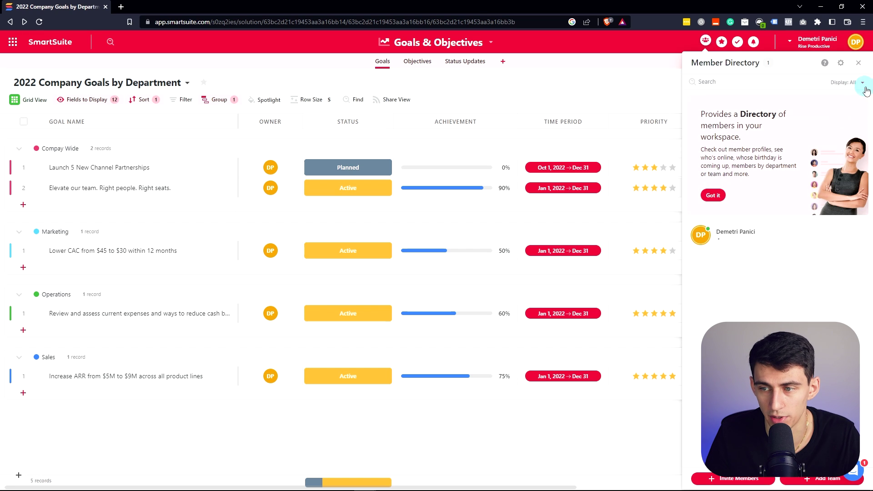
left_click(862, 64)
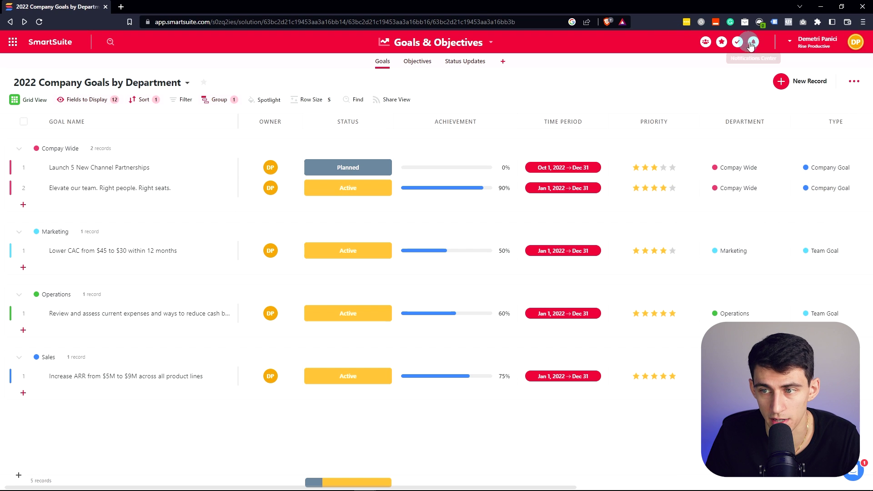
left_click(109, 41)
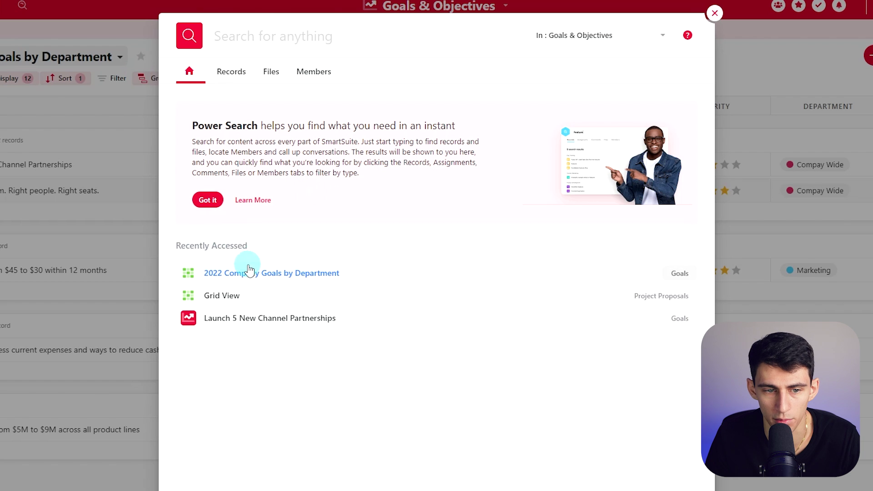
- Search 'lower cac' and open Goals from the Lower CAC result, then repeat with 'lower la' from home
type("lower cac")
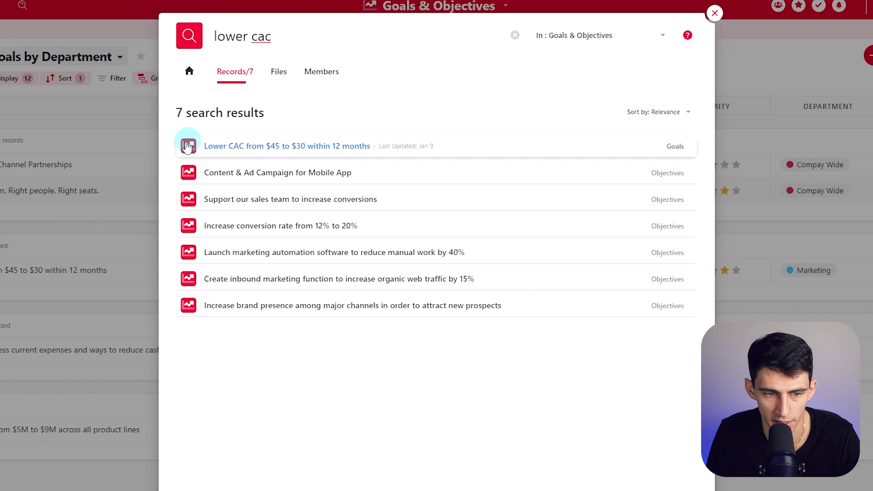
left_click(675, 146)
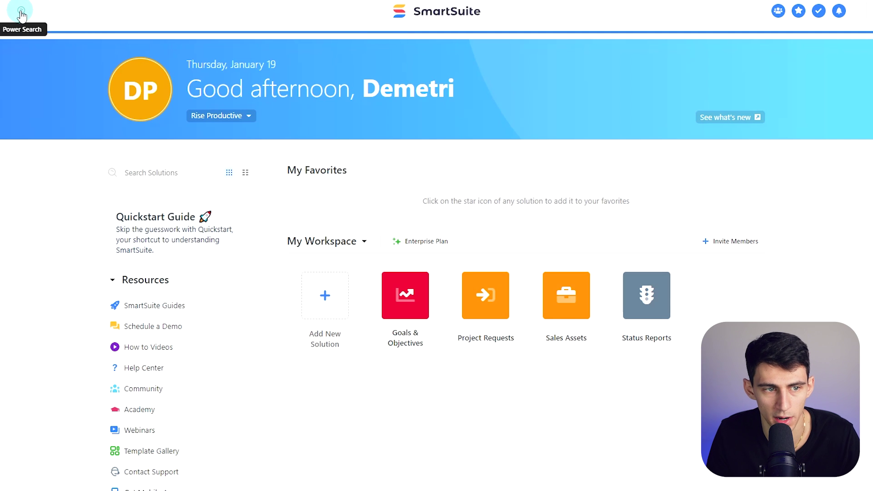
left_click(21, 13)
type("lower lac")
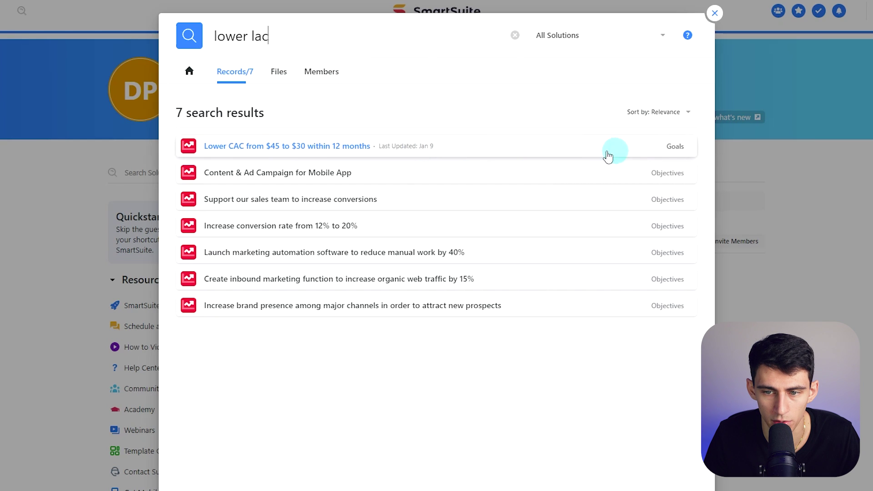
left_click(674, 147)
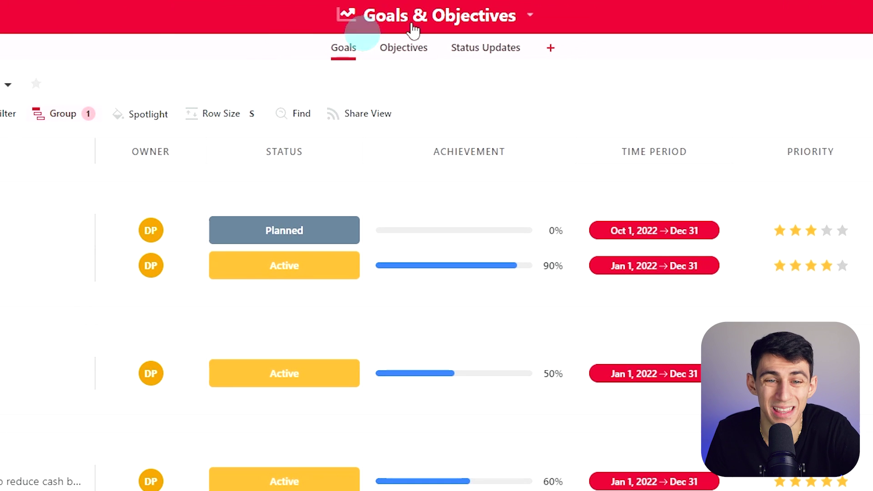
- Switch to the Objectives table and drag to reorder the solution's tables
left_click(399, 51)
left_click(581, 234)
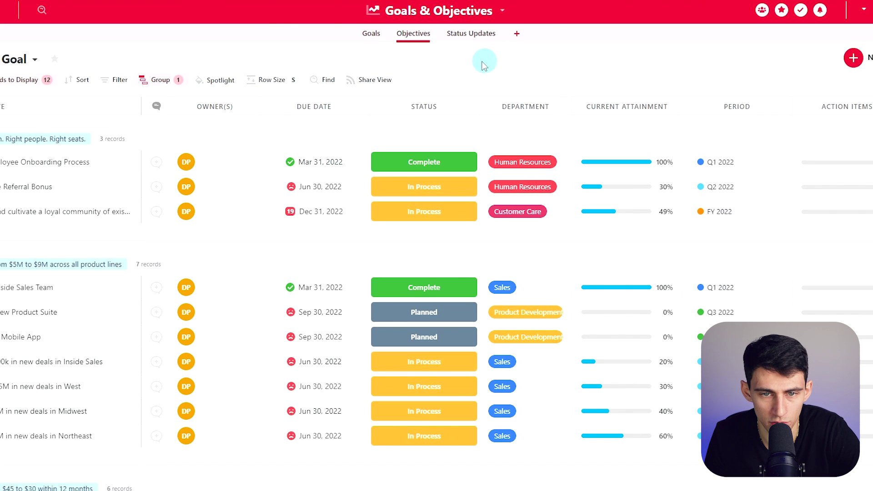
left_click_drag(377, 30, 412, 34)
- Add a new App 1 table and preview its views list and view type options
left_click(516, 34)
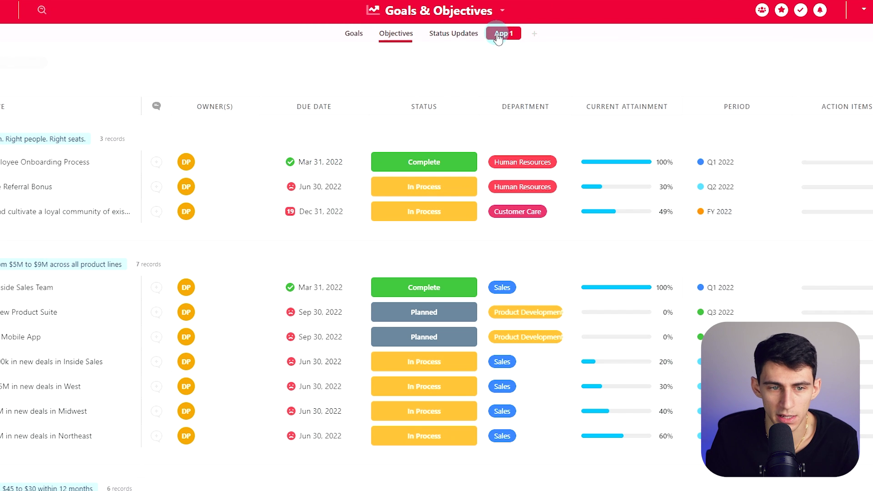
left_click(37, 84)
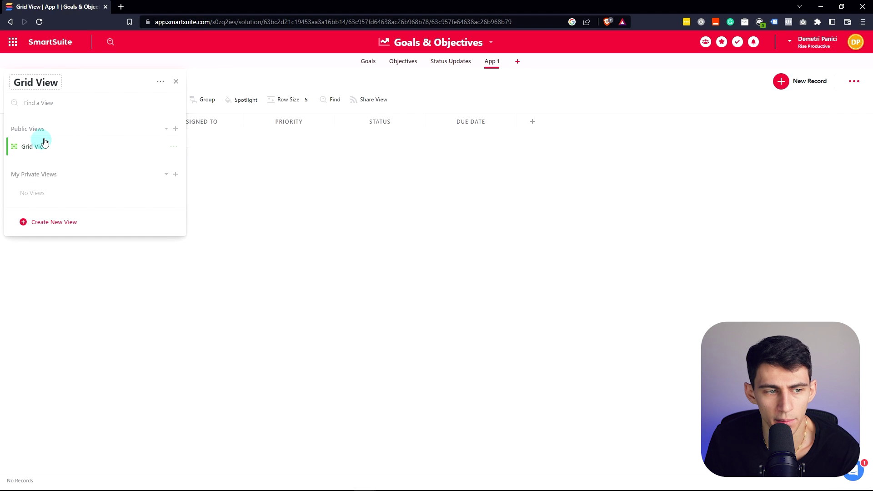
left_click(177, 83)
left_click(24, 103)
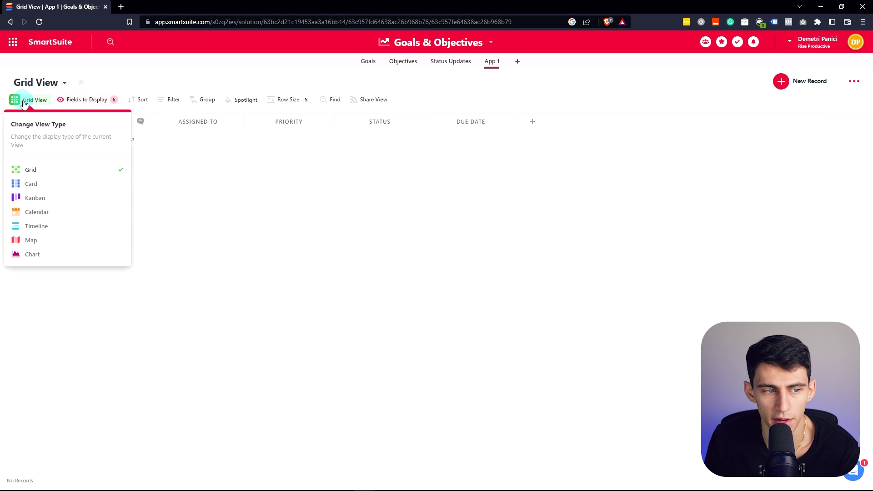
left_click(276, 220)
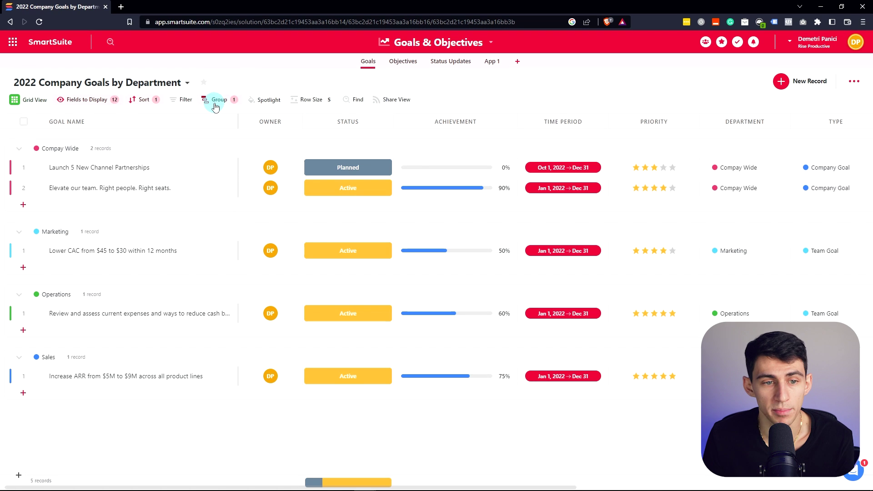
- Spotlight goals whose Goal Name is 'Launch 5 New Channel Partnerships'
left_click(216, 102)
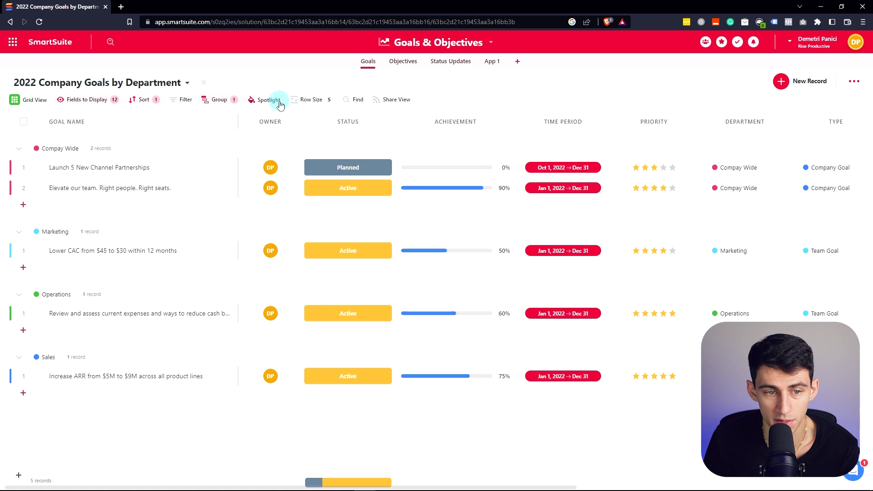
left_click(266, 100)
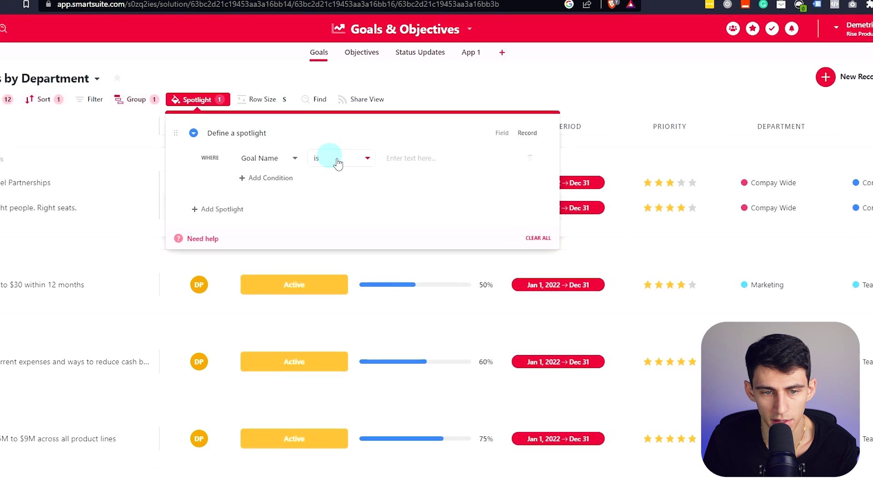
left_click(427, 158)
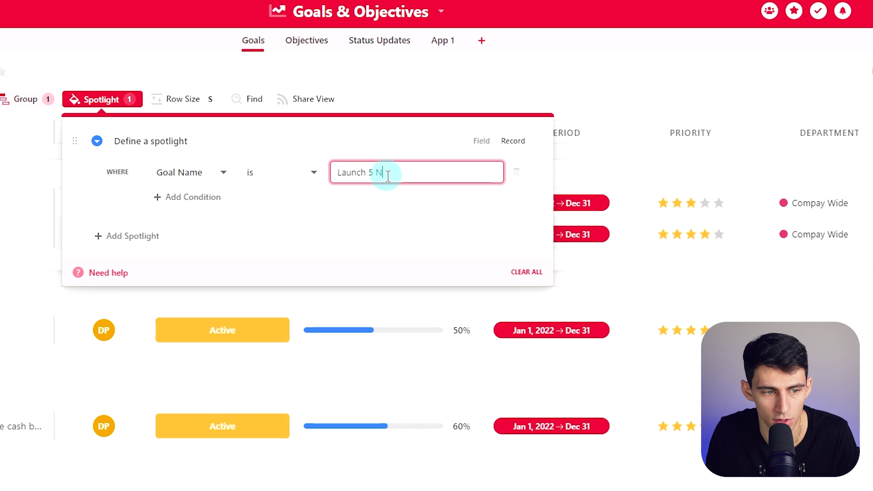
type("Launch 5 New Channel Par")
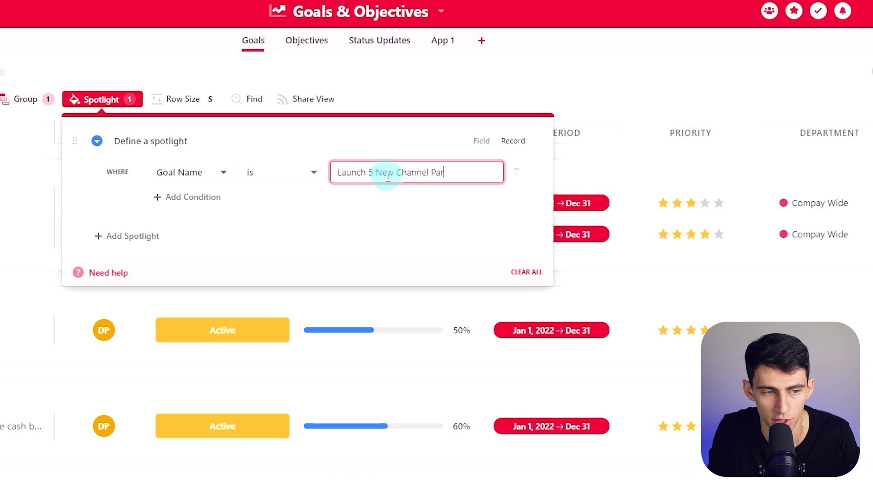
type("tnerships")
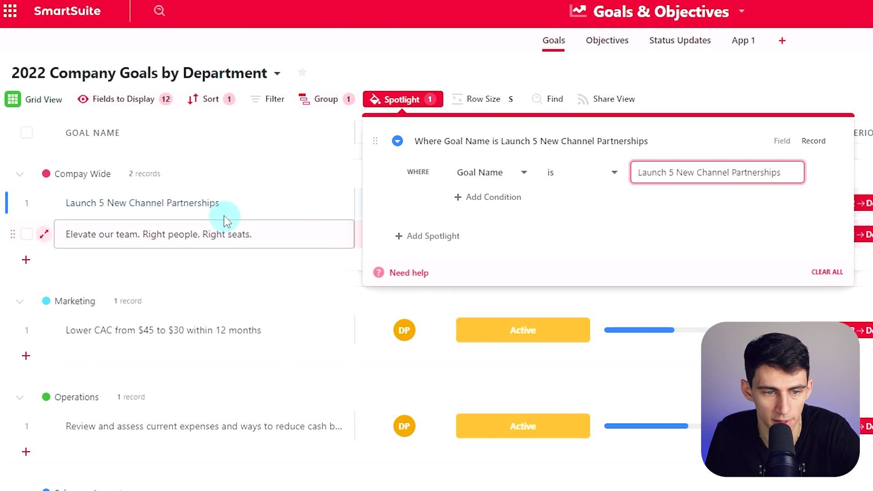
left_click(259, 200)
left_click(581, 477)
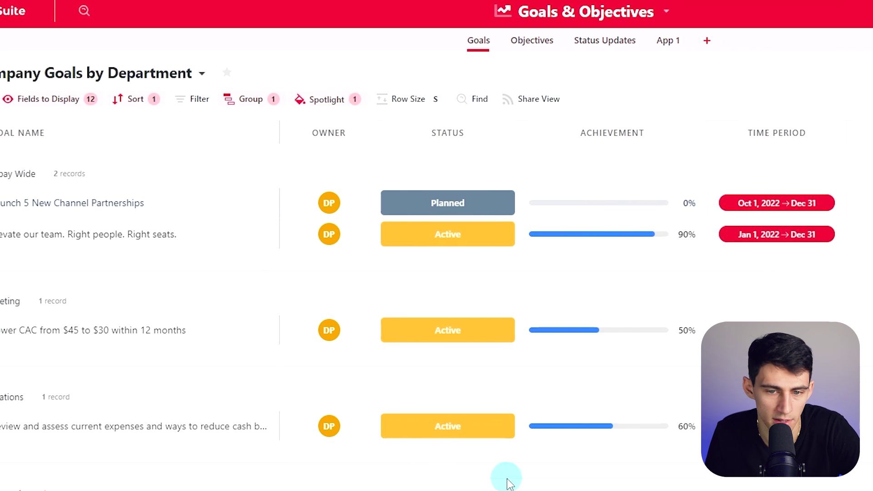
- Change the spotlight condition to Goal Name contains 'Launch'
left_click(253, 102)
left_click(397, 172)
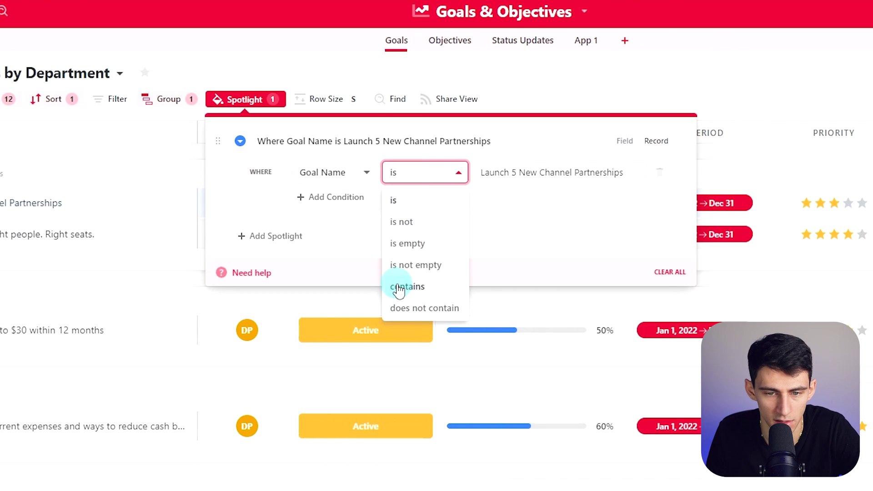
left_click(406, 287)
left_click(506, 178)
type("Launch")
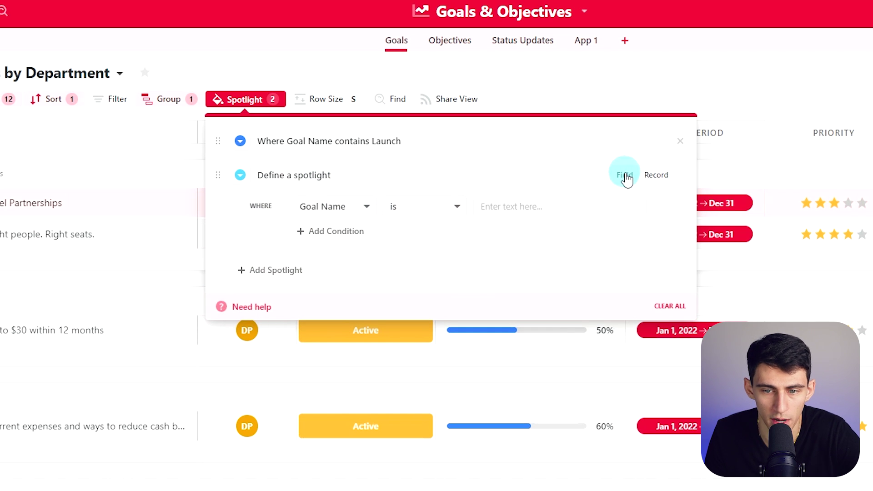
left_click(243, 140)
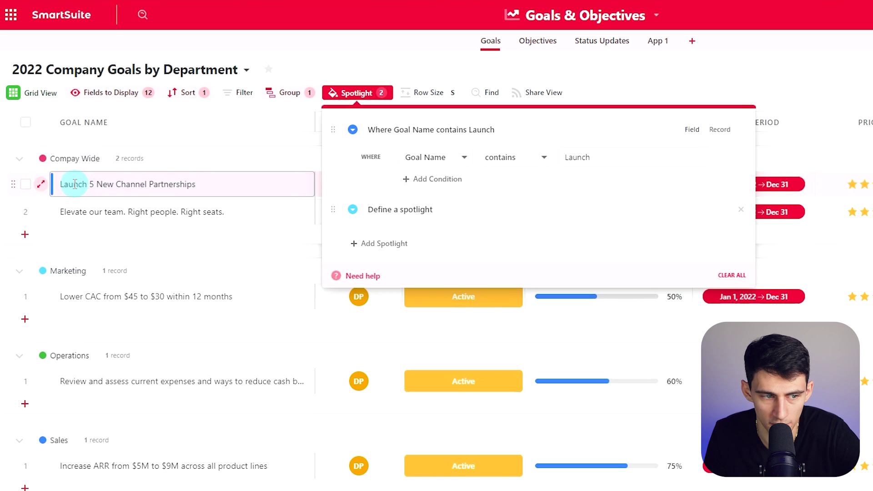
left_click(181, 153)
- Select the Launch 5 New Channel Partnerships goal and recheck the spotlight condition
left_click(62, 186)
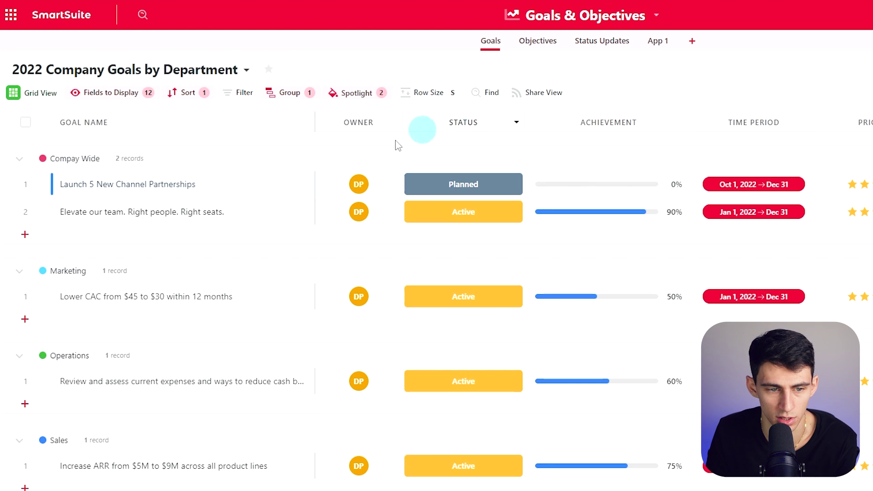
left_click(368, 93)
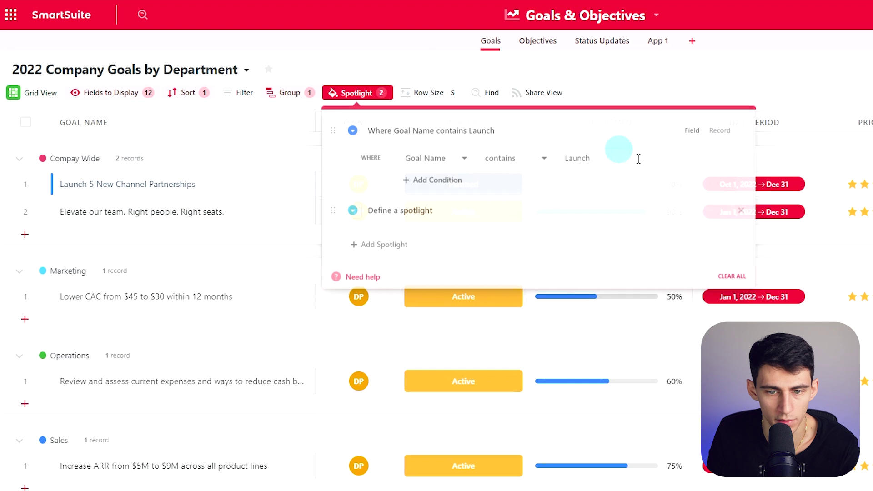
left_click(246, 187)
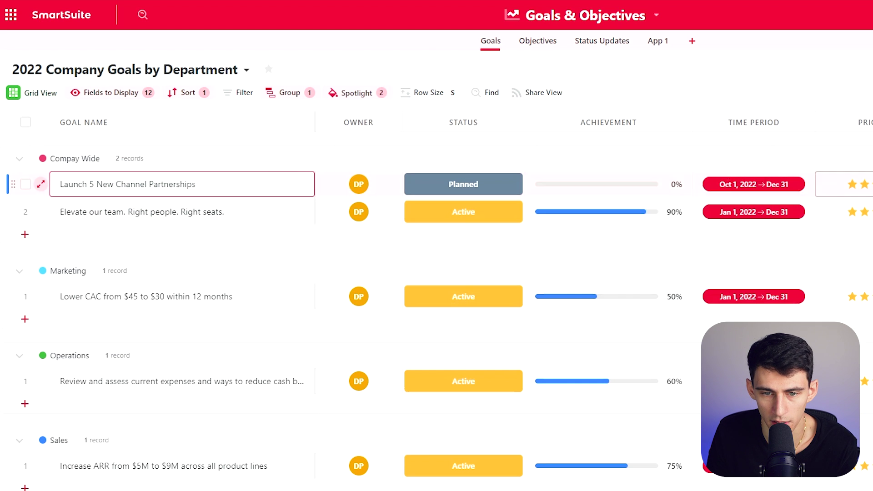
left_click(273, 160)
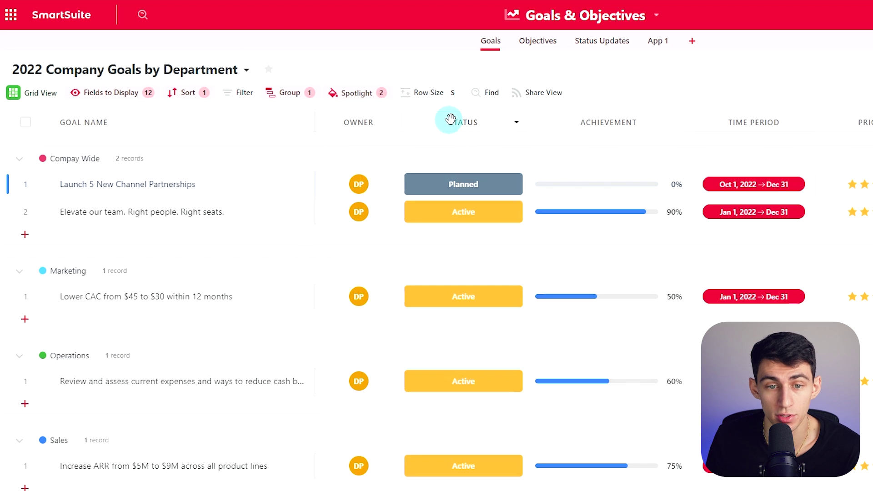
- Share a view-only link to the Goals grid, select the link, then open the in-grid Find box
left_click(543, 93)
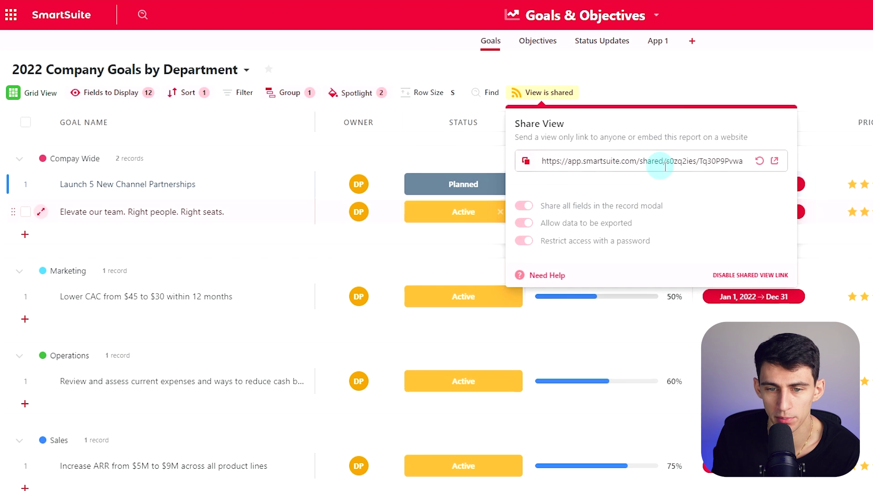
left_click(655, 161)
left_click(687, 76)
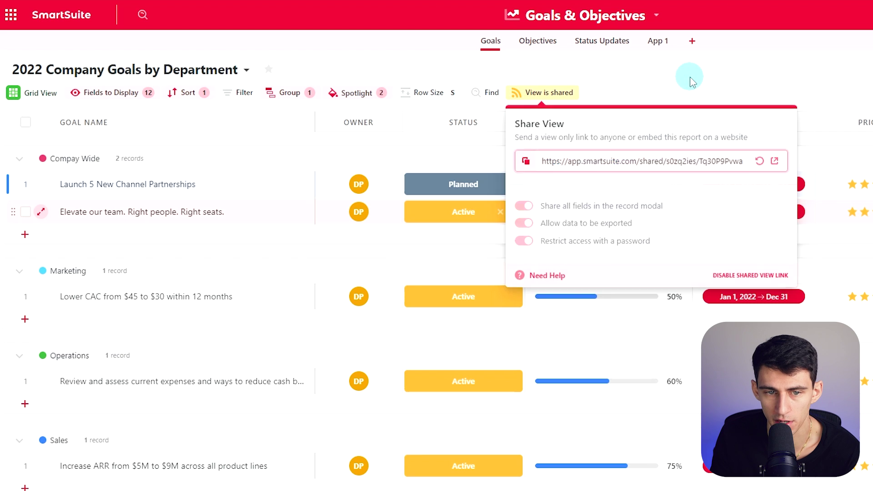
left_click(490, 93)
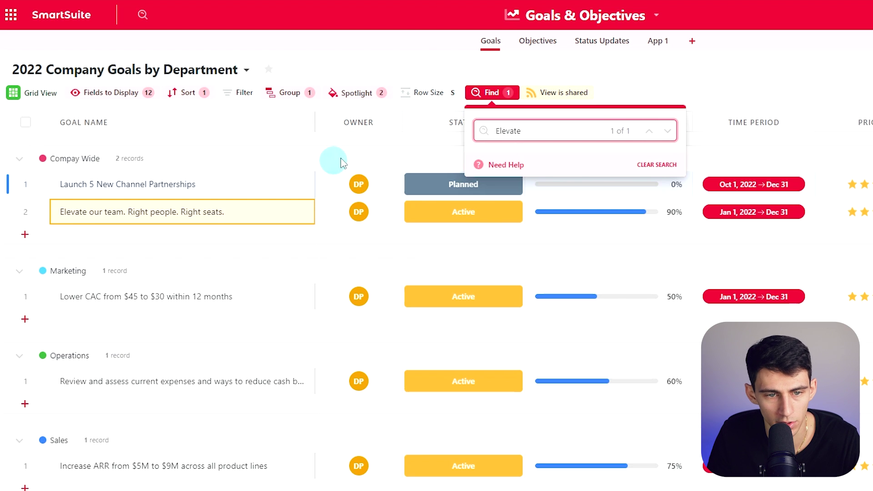
- Try medium, large, extra large and auto row heights, settling on small rows
left_click(448, 93)
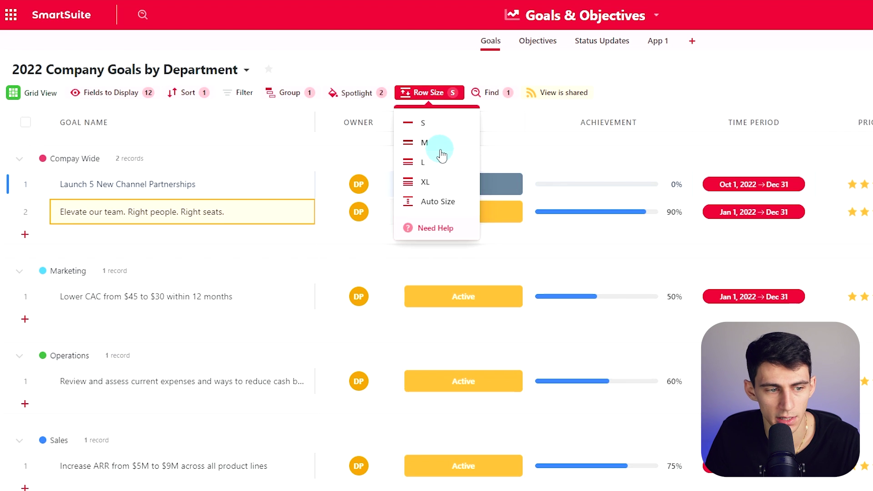
left_click(440, 150)
left_click(443, 165)
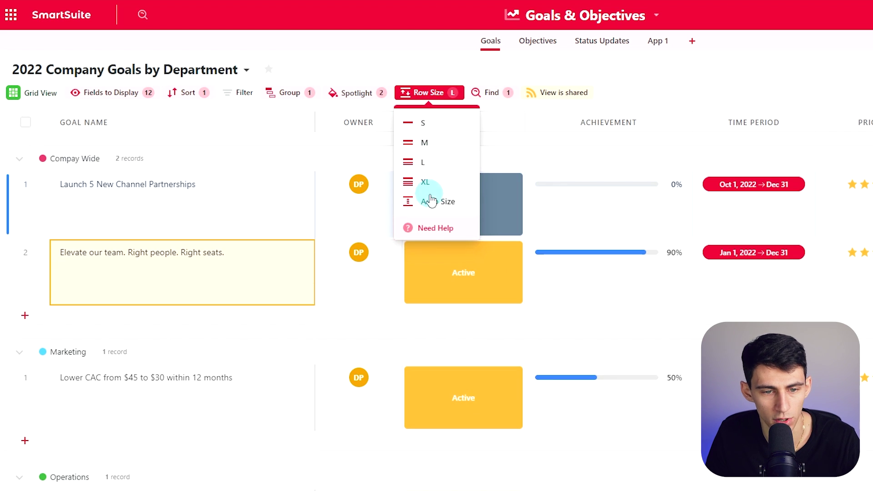
left_click(425, 181)
left_click(431, 202)
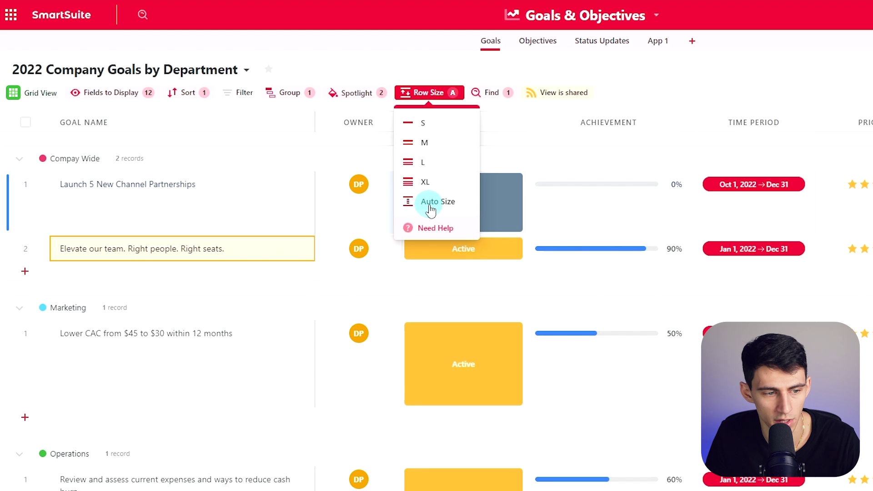
left_click(423, 129)
left_click(306, 123)
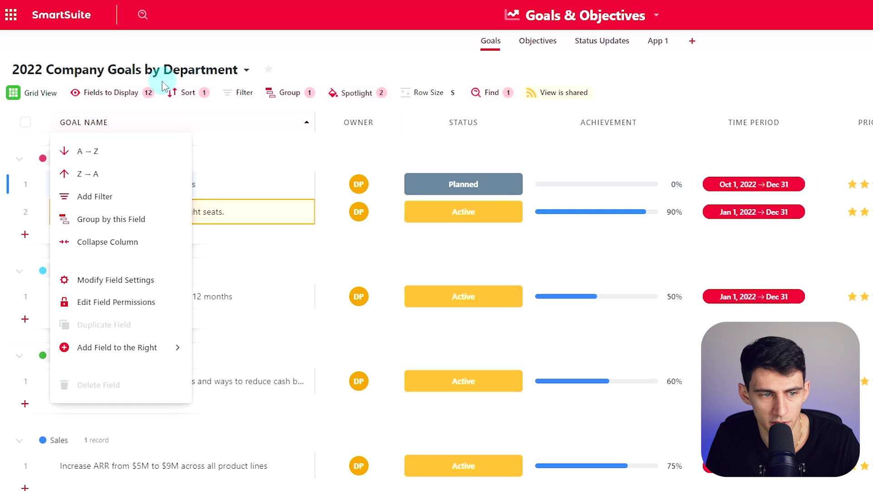
- Check the fields-to-display list, then open a blank 'Untitled Record' goal form and scroll through it
left_click(127, 97)
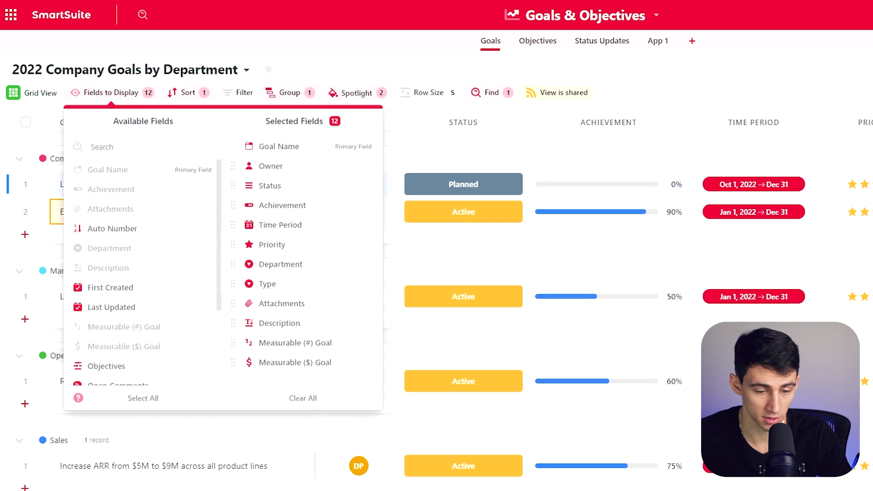
left_click(661, 379)
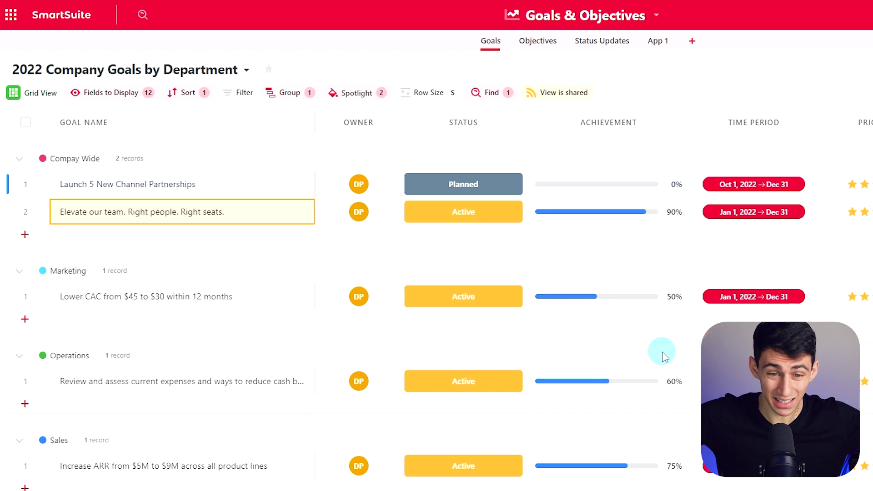
left_click(800, 81)
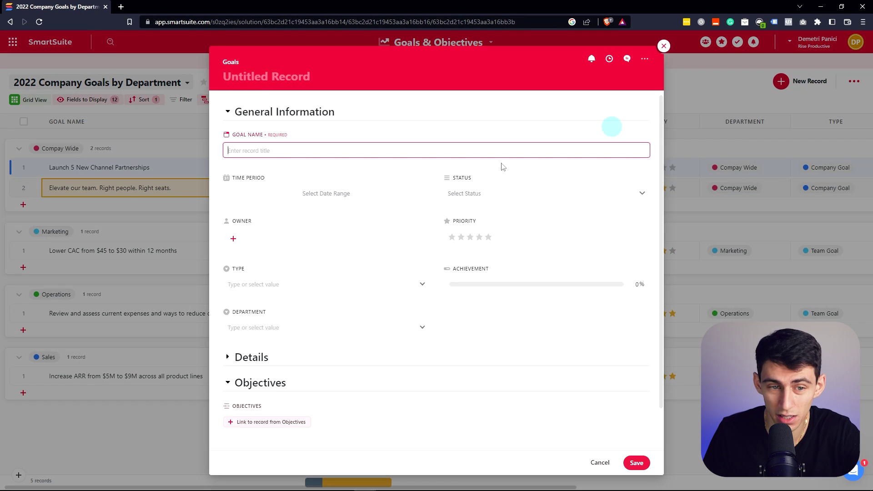
scroll(400, 288, "down", 1)
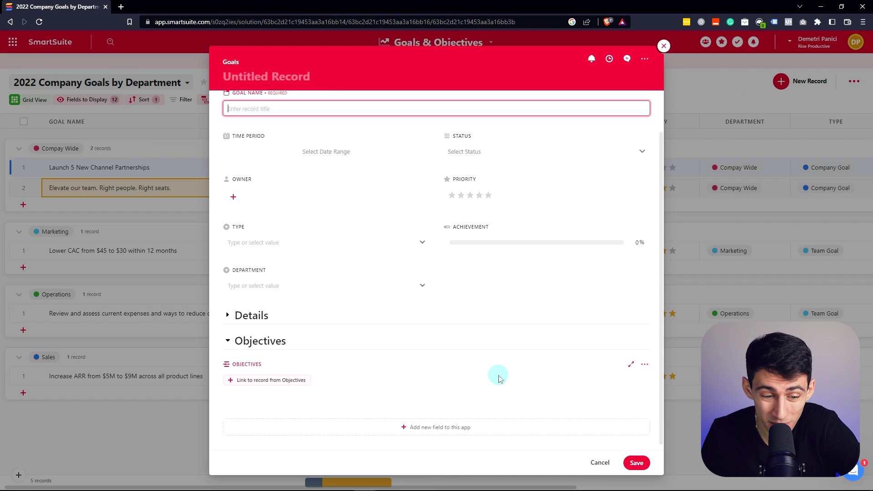
scroll(500, 377, "up", 1)
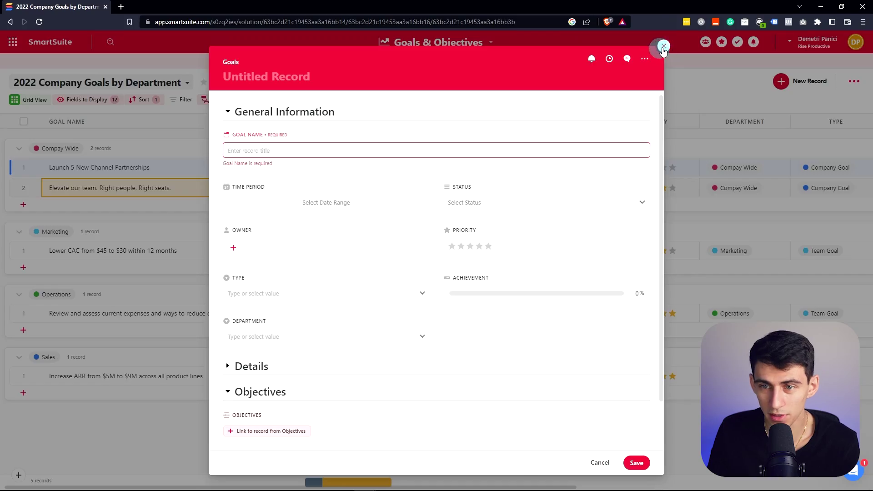
- Discard the new record and preview the Goals as Card, Kanban and Timeline views
left_click(663, 49)
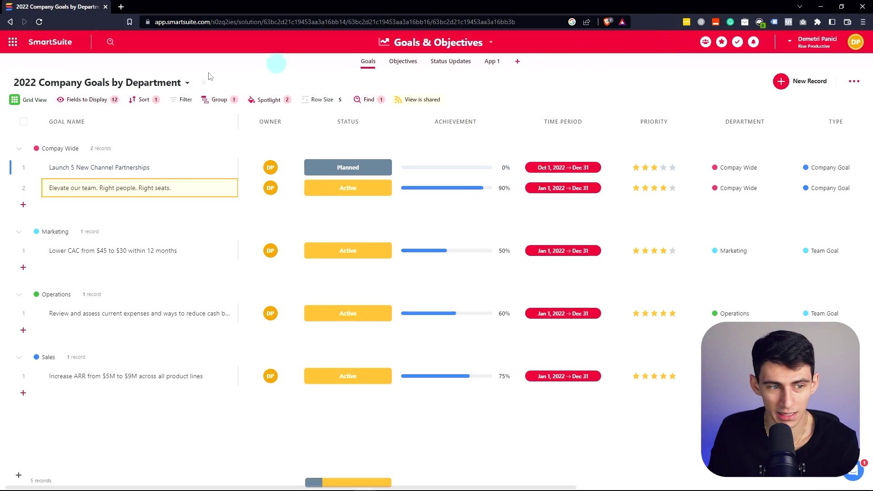
left_click(35, 101)
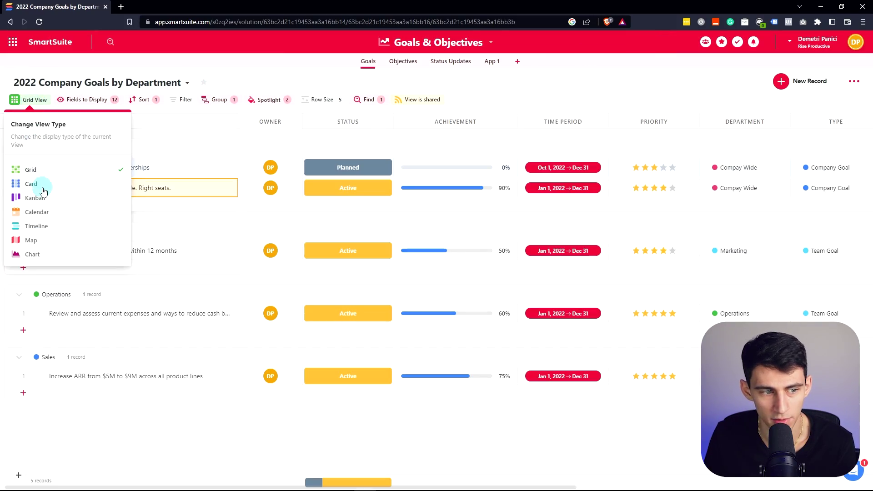
left_click(37, 184)
left_click(53, 100)
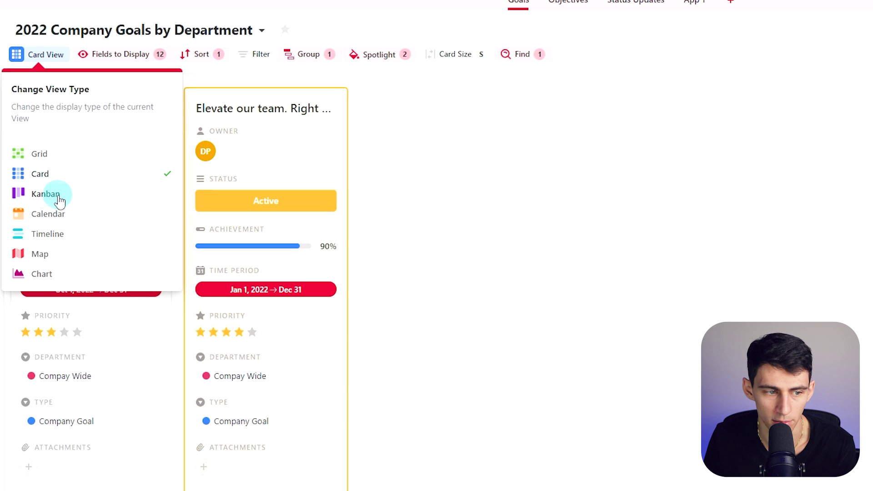
left_click(60, 200)
left_click(41, 54)
left_click(47, 234)
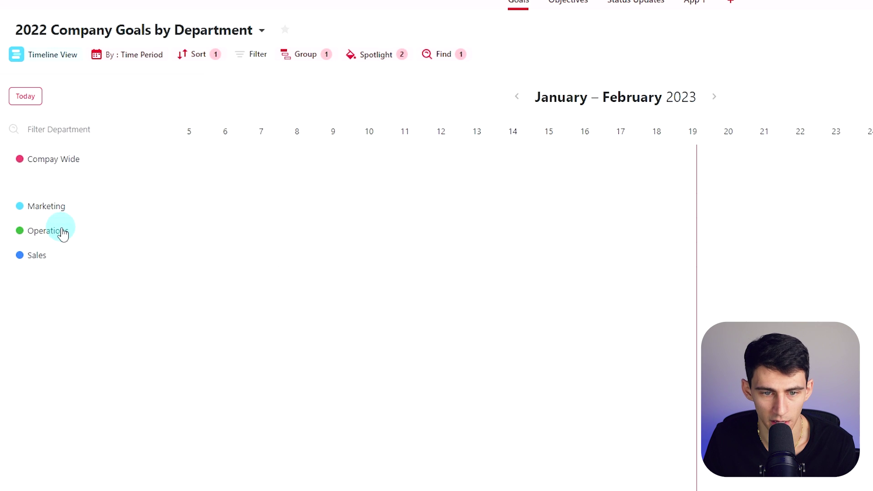
- Preview the Goals as Map and Chart views, then switch back to Grid view
left_click(47, 58)
left_click(60, 253)
left_click(35, 54)
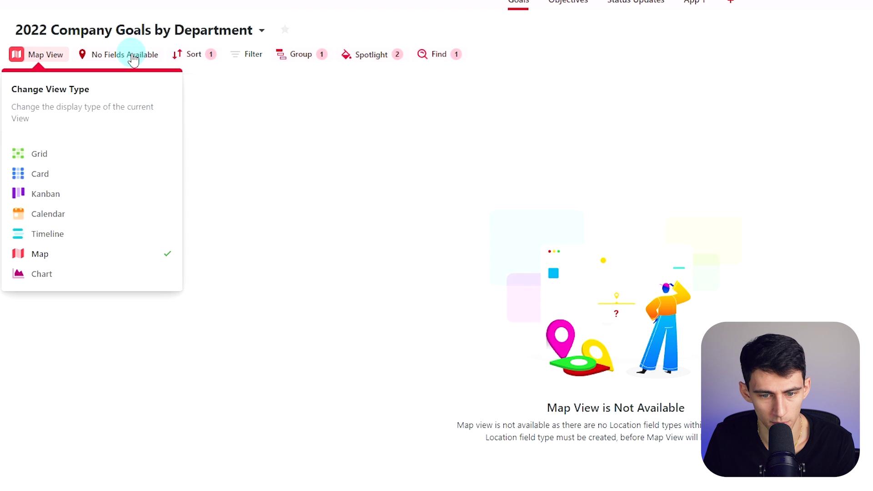
left_click(36, 275)
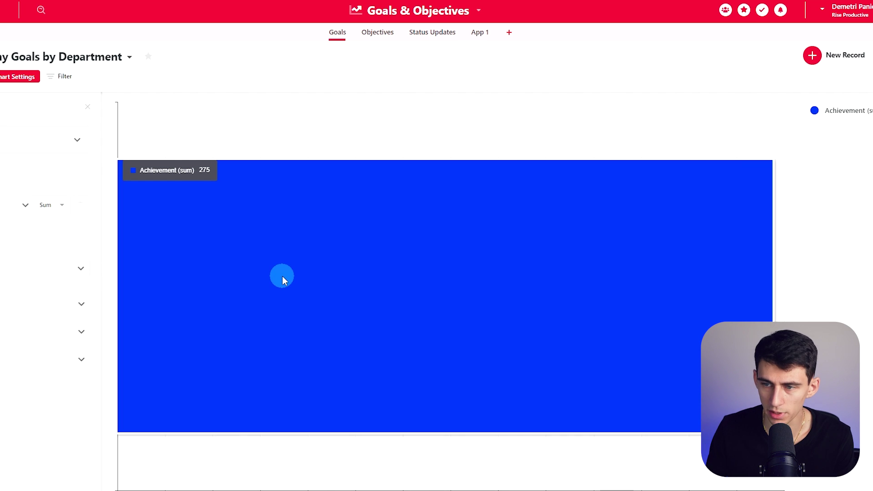
left_click(15, 75)
left_click(33, 157)
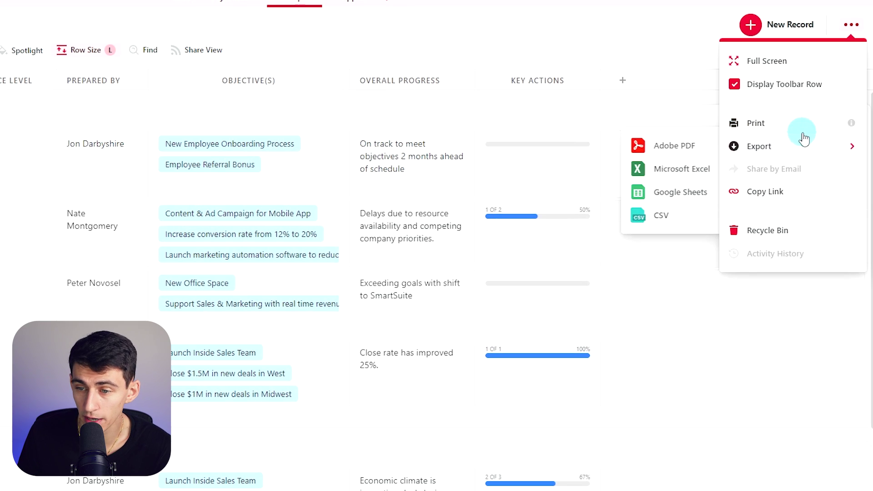
- View the Status Summary table full screen, exit it, and open the workspace home in a new tab
left_click(807, 149)
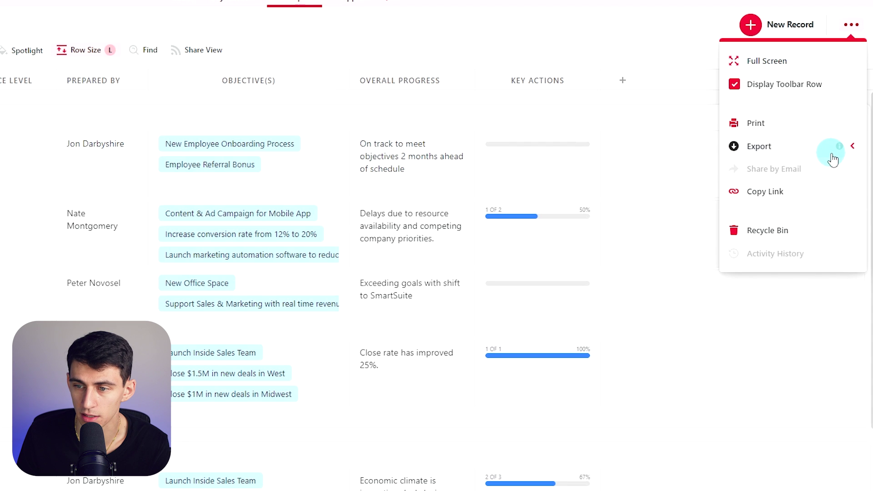
left_click(791, 63)
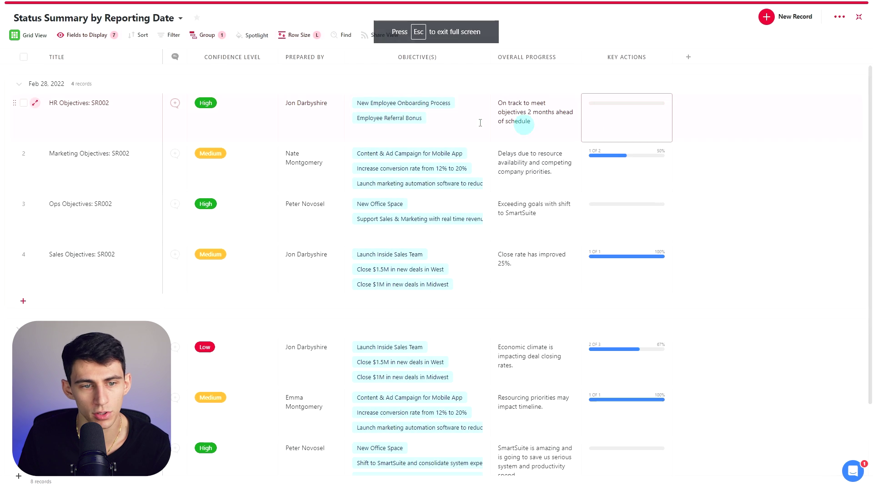
scroll(341, 300, "down", 3)
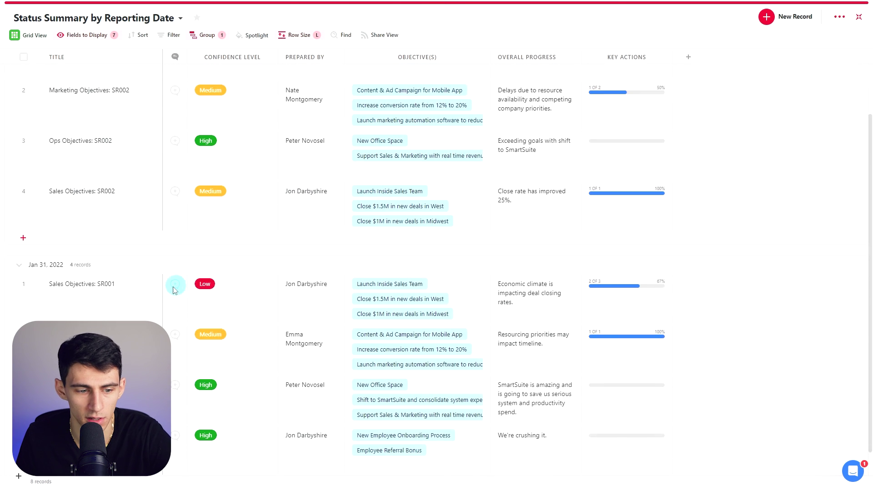
key("Escape")
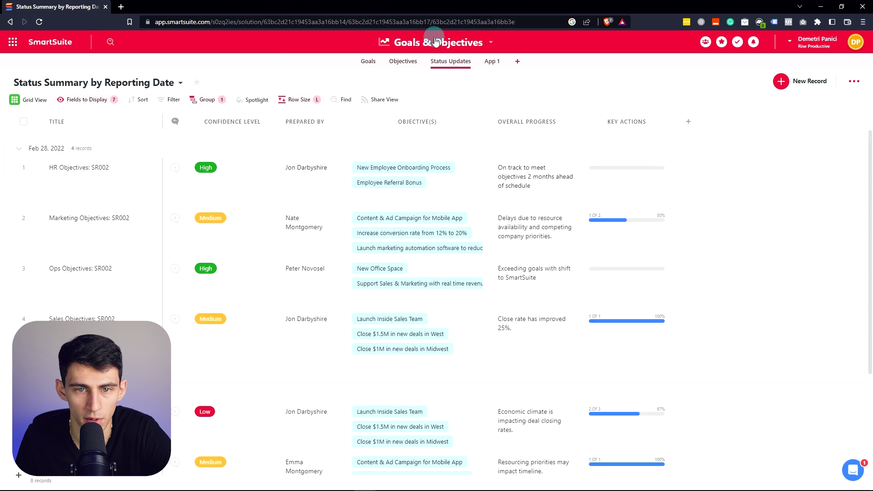
left_click(492, 61)
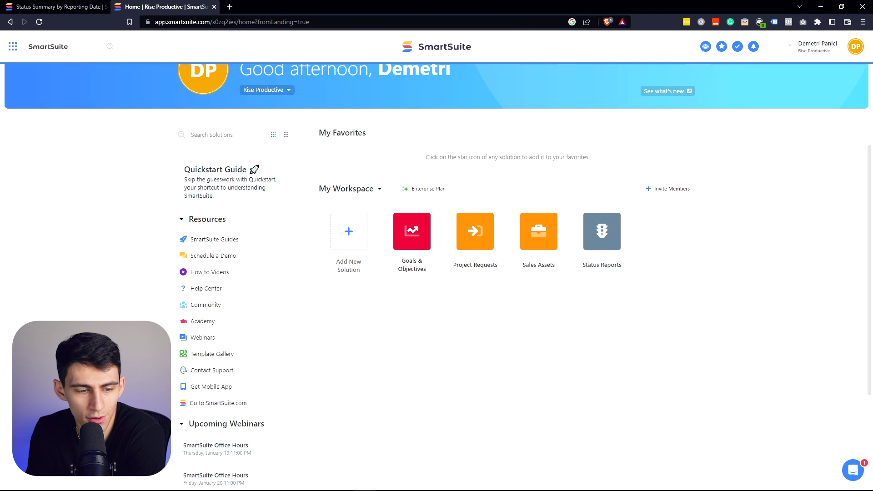
- Browse the solution templates gallery for a new solution, then close it without adding one
left_click(348, 266)
left_click(348, 308)
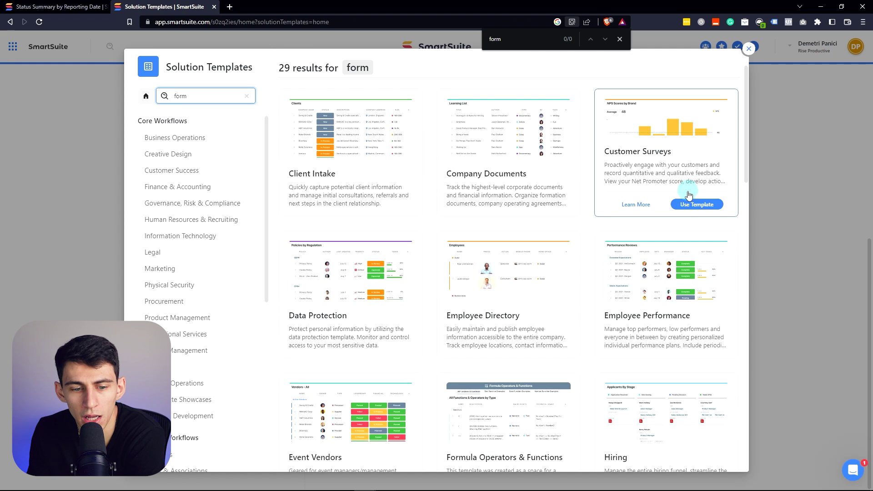
scroll(606, 203, "down", 10)
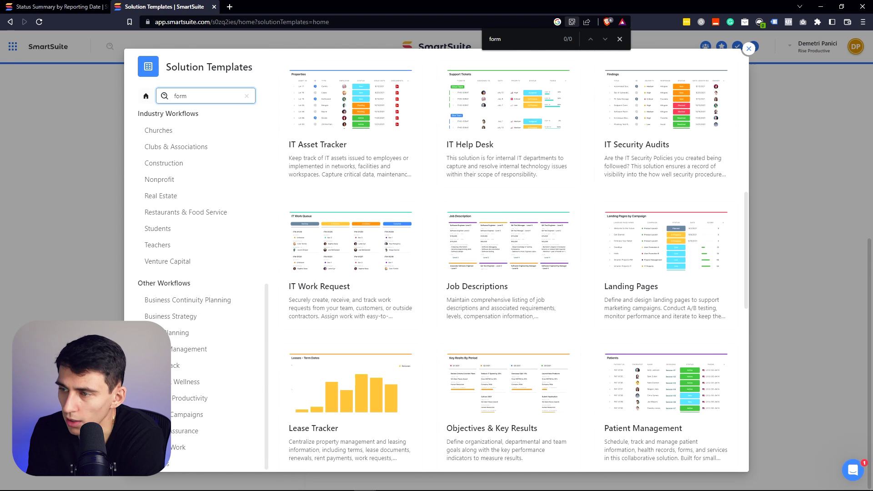
left_click(748, 48)
- Open the empty Project Requests solution, then return to Goals & Objectives and open its settings menu
left_click(474, 273)
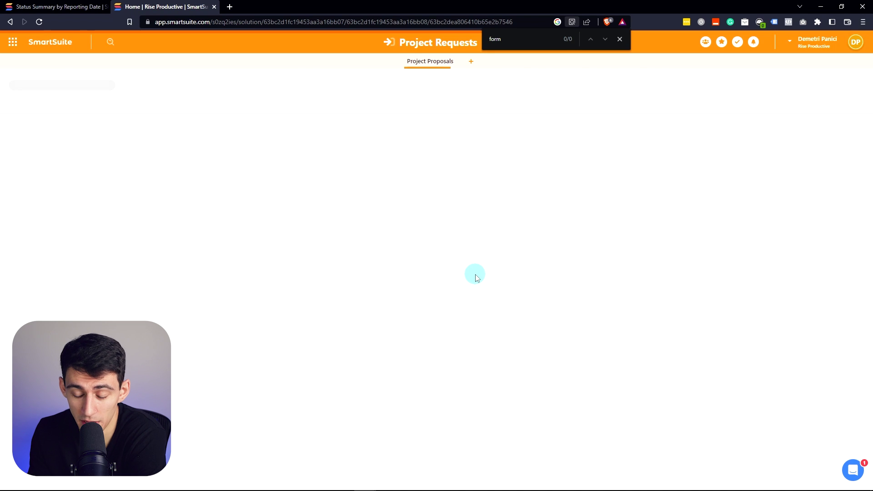
left_click(619, 38)
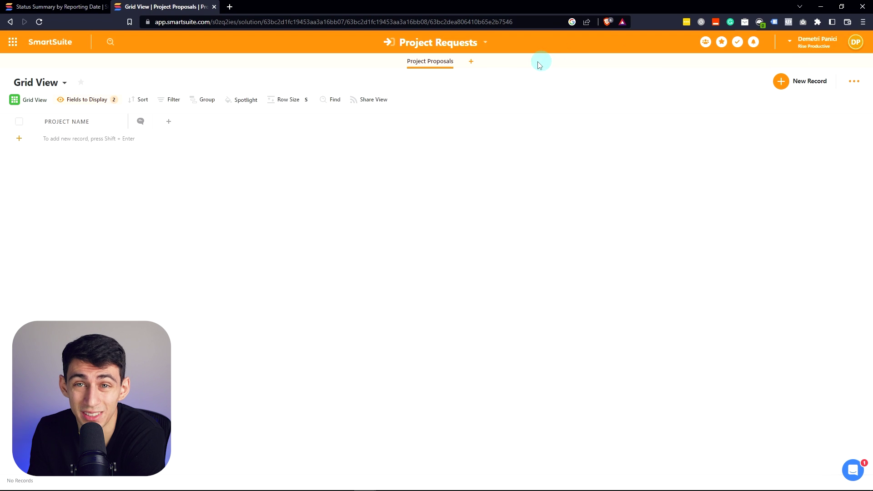
key("alt+Left")
left_click(473, 42)
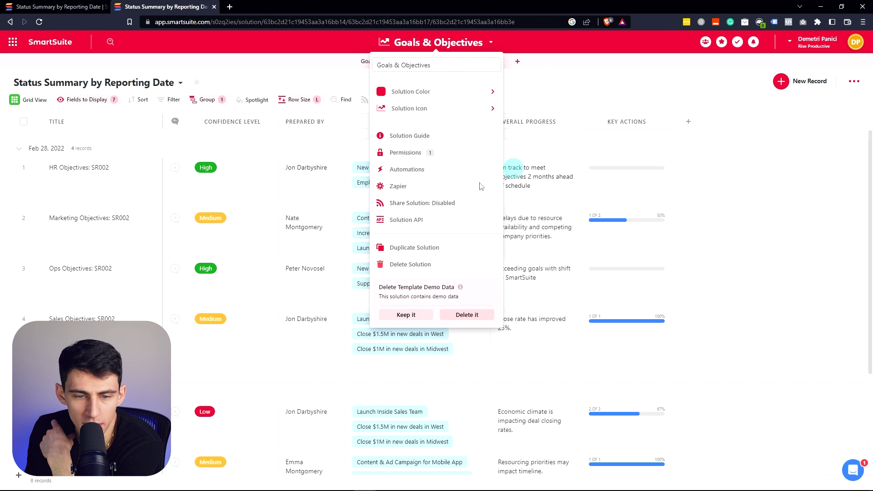
- Create an automation triggered 'When a record is created' in Status Updates, then bring up Slack's actions
left_click(417, 171)
left_click(444, 263)
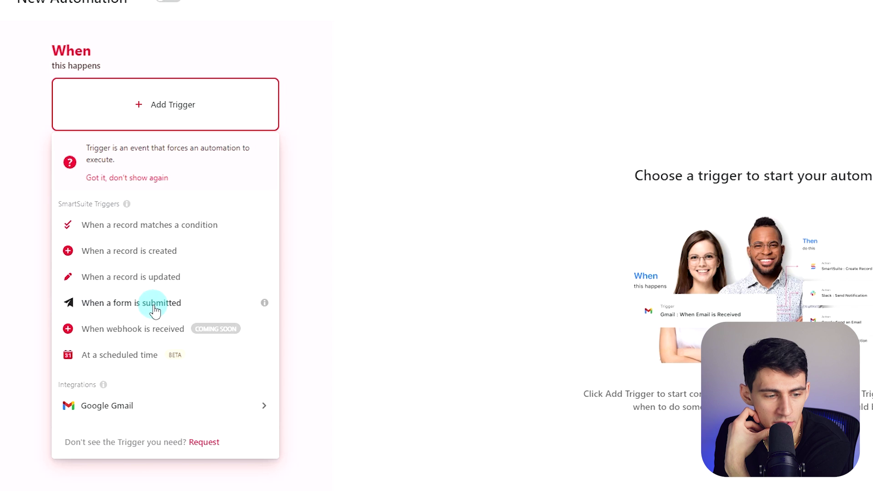
mouse_move(166, 405)
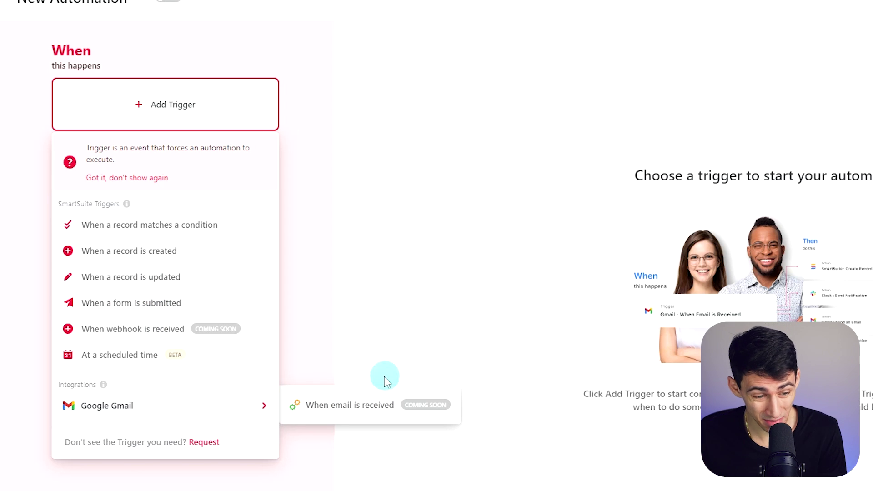
left_click(132, 250)
left_click(179, 217)
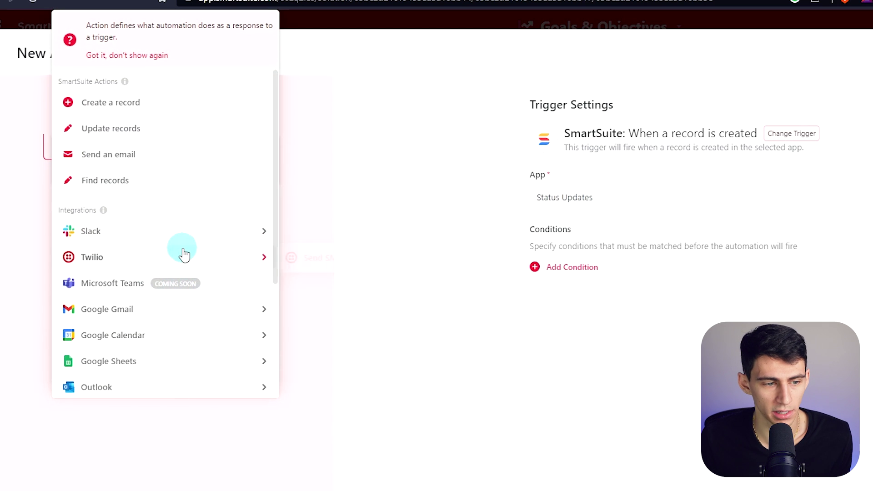
mouse_move(191, 230)
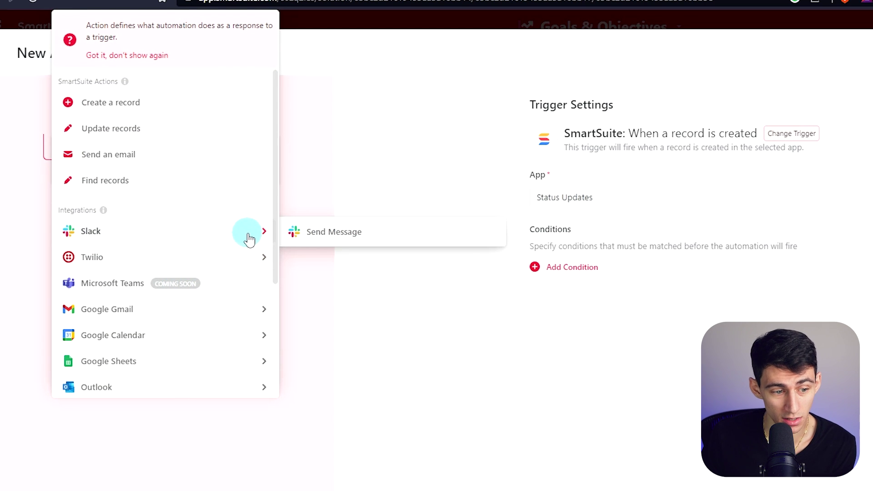